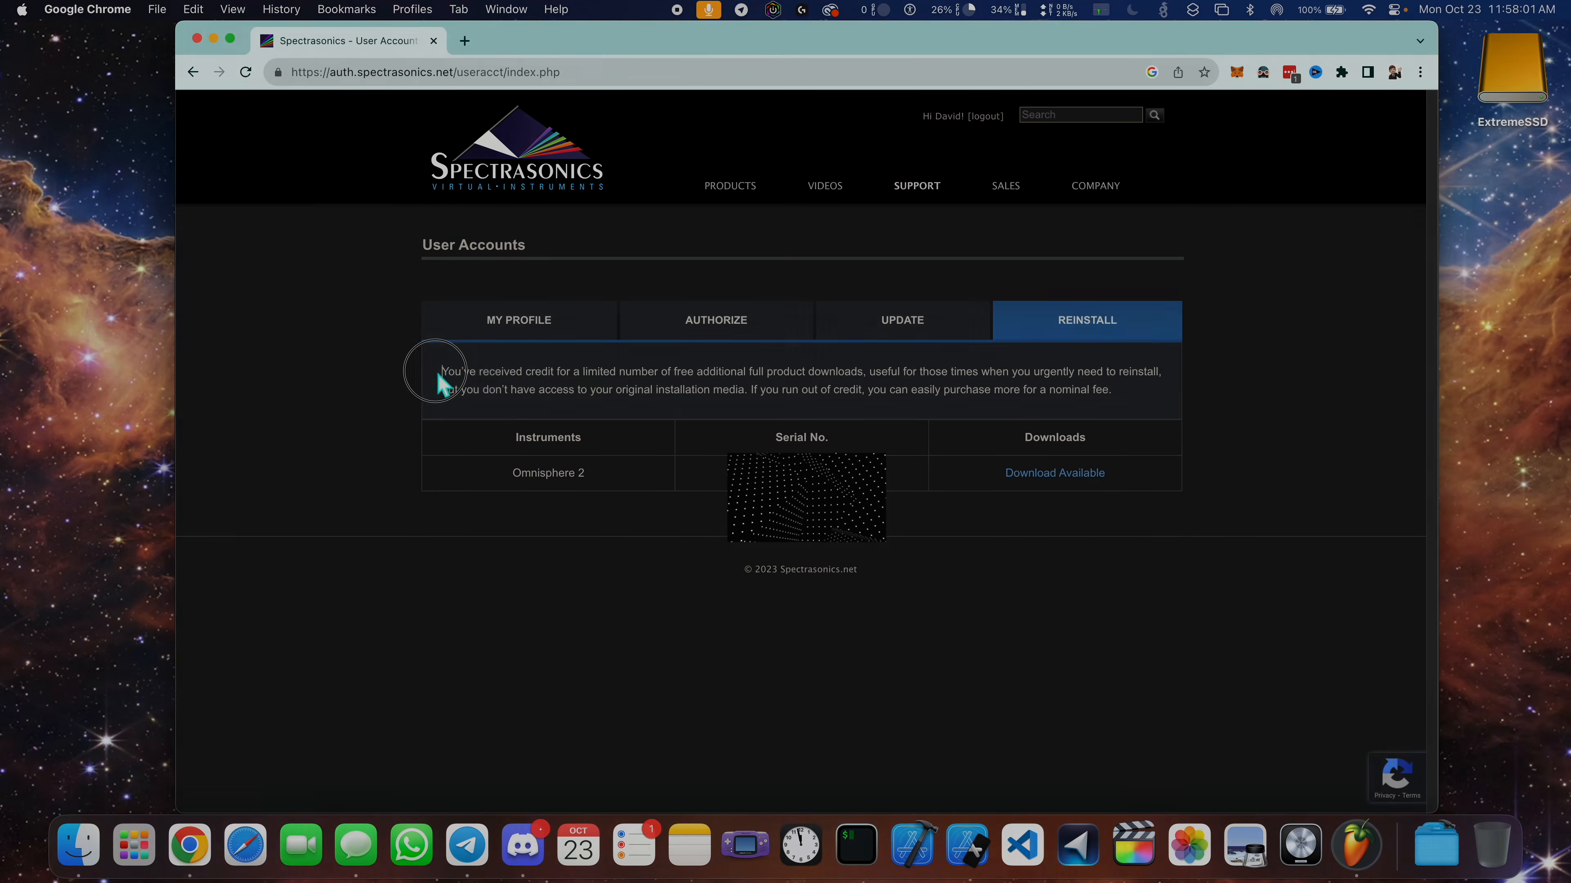
left_click_drag(435, 376, 1073, 424)
left_click(750, 395)
left_click(1073, 423)
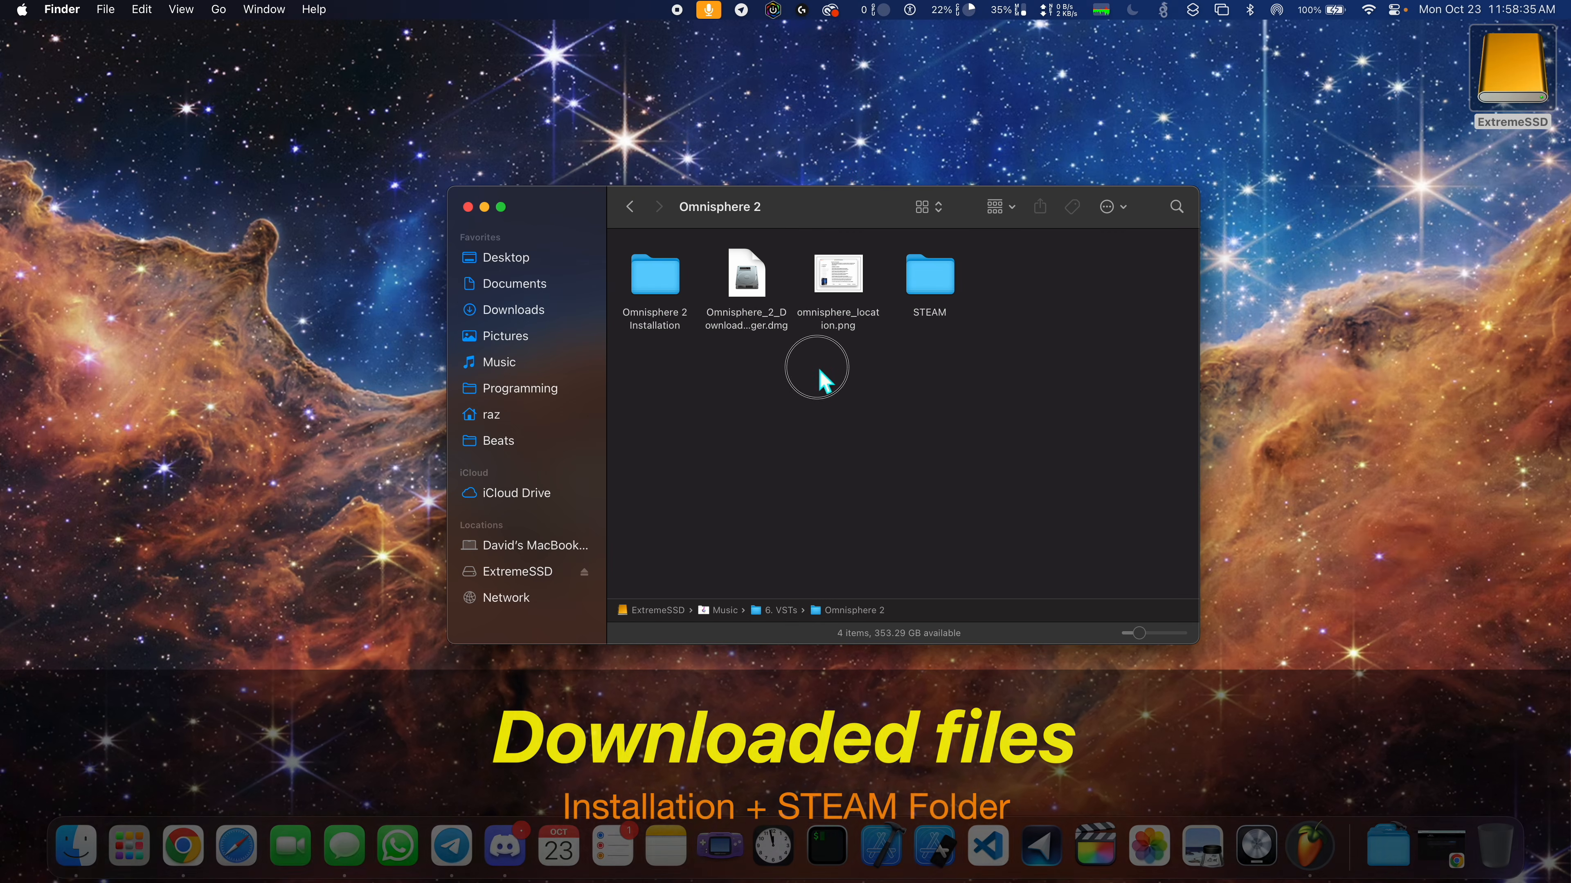
left_click(768, 334)
left_click(782, 374)
left_click(838, 319)
left_click(941, 346)
- Open the Omnisphere 2 Installation folder and look through its contents
left_click(656, 276)
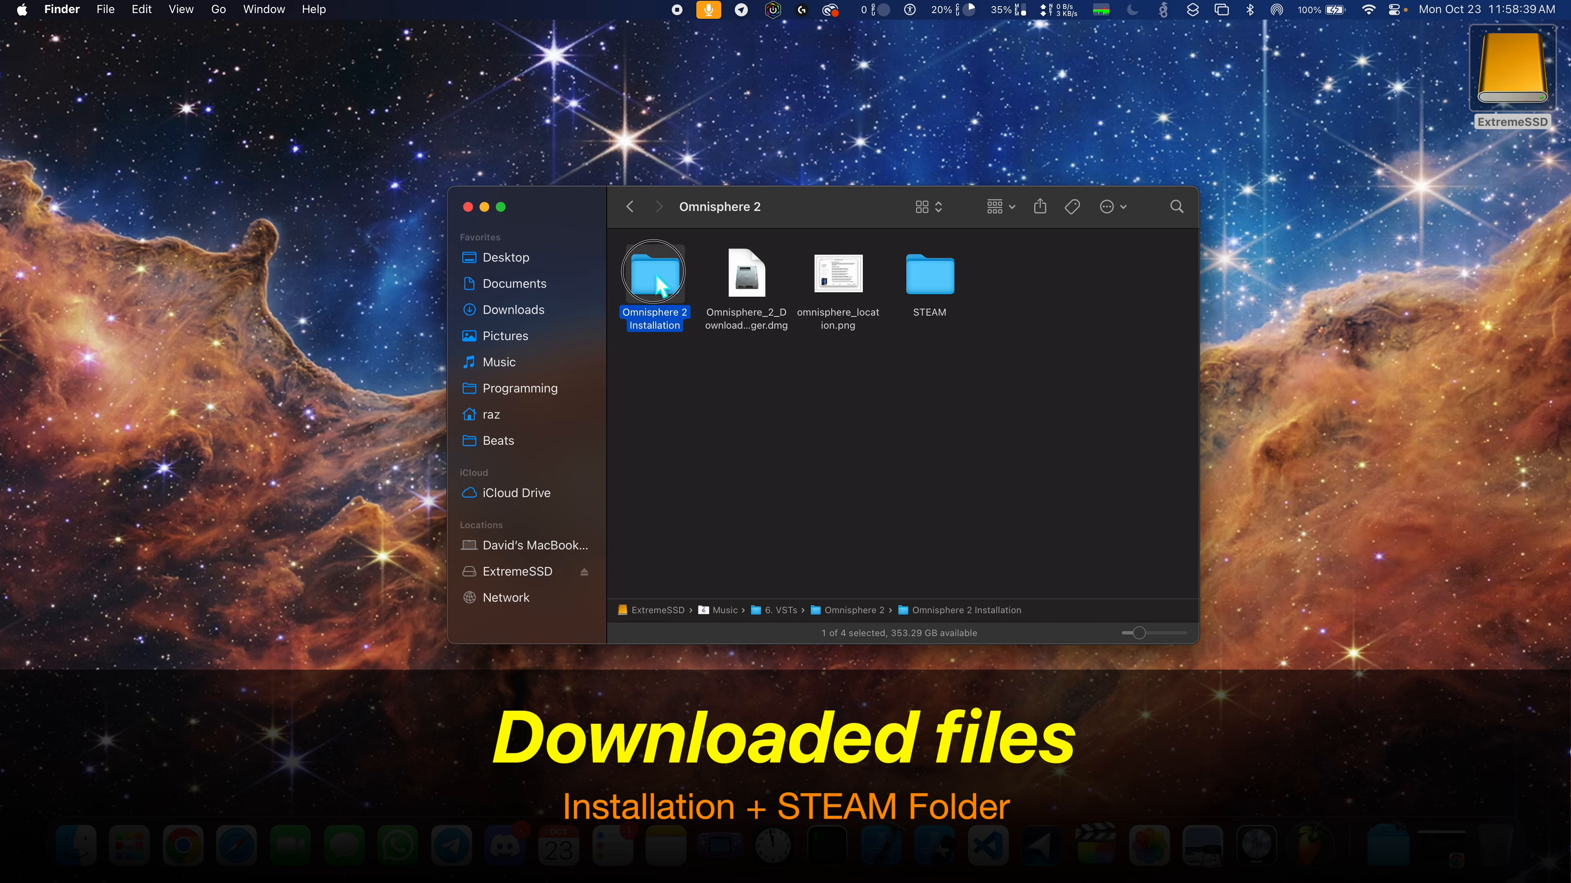
double_click(657, 285)
double_click(656, 359)
left_click(629, 207)
left_click(745, 384)
left_click_drag(746, 385, 666, 358)
left_click(911, 386)
left_click(663, 303)
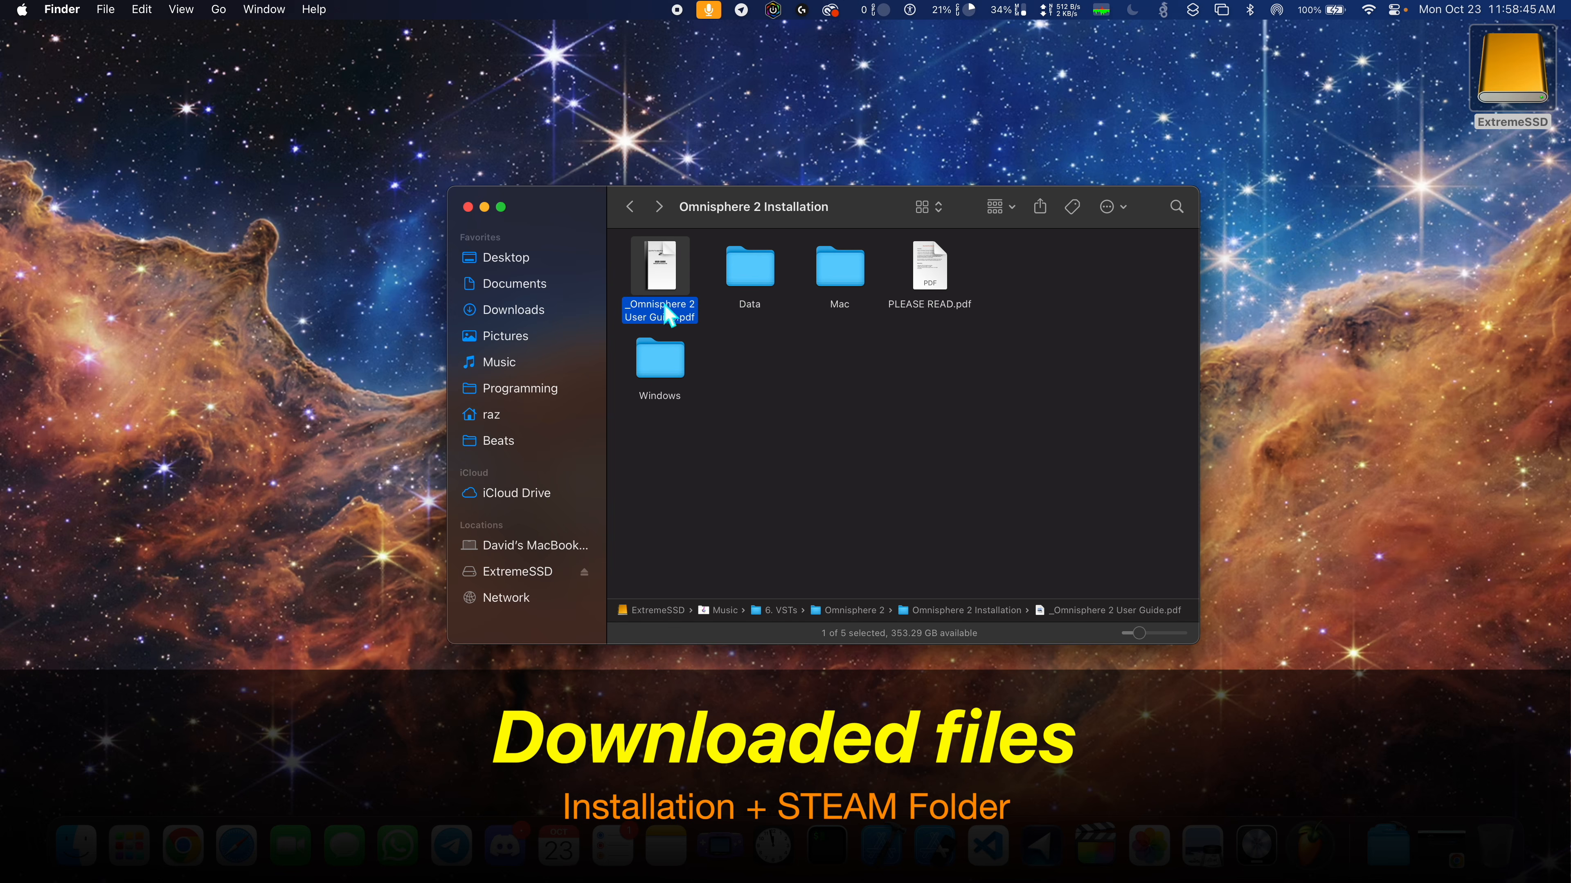
- Preview PLEASE READ.pdf and read the macOS installation instruction
left_click(921, 278)
key("space")
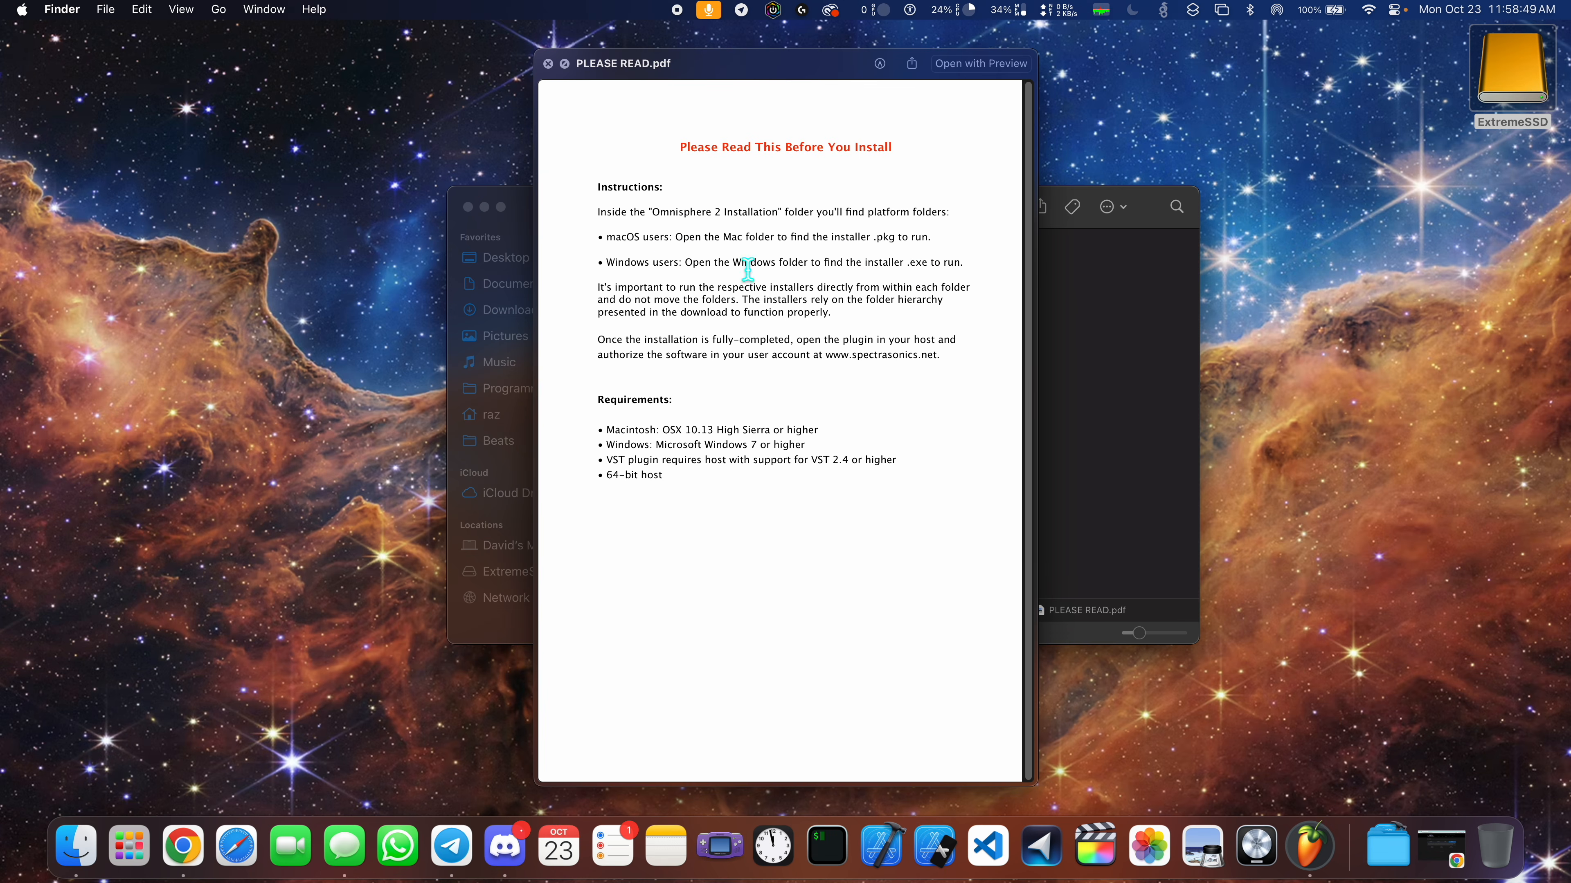
left_click_drag(603, 245, 937, 241)
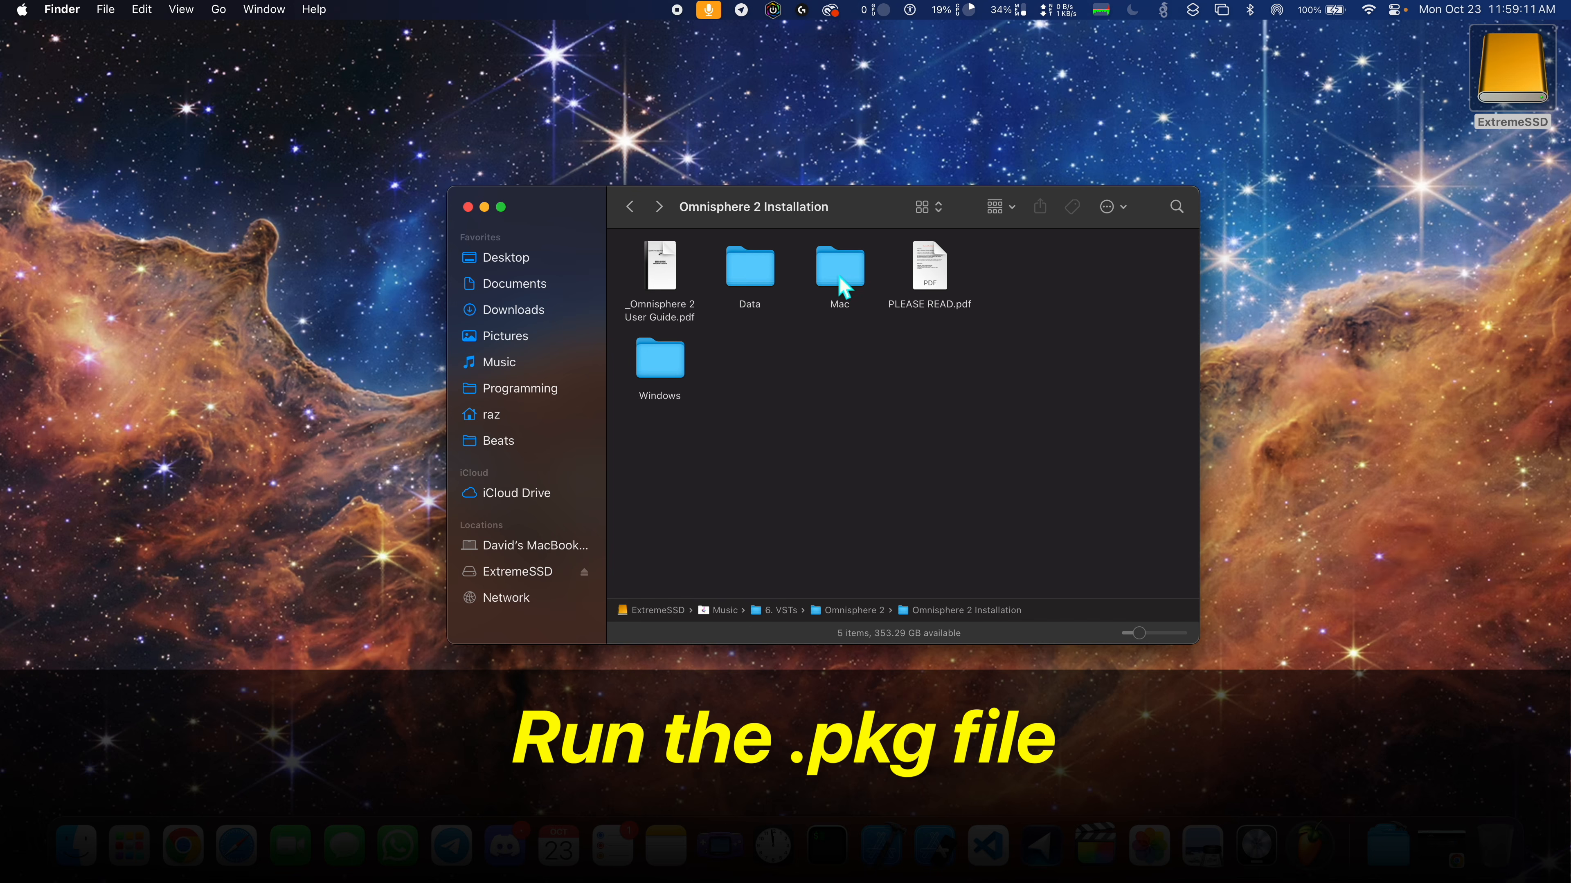
- Run the Omnisphere 2 Installer package from the Mac folder and allow its installation compatibility check
double_click(843, 287)
double_click(659, 272)
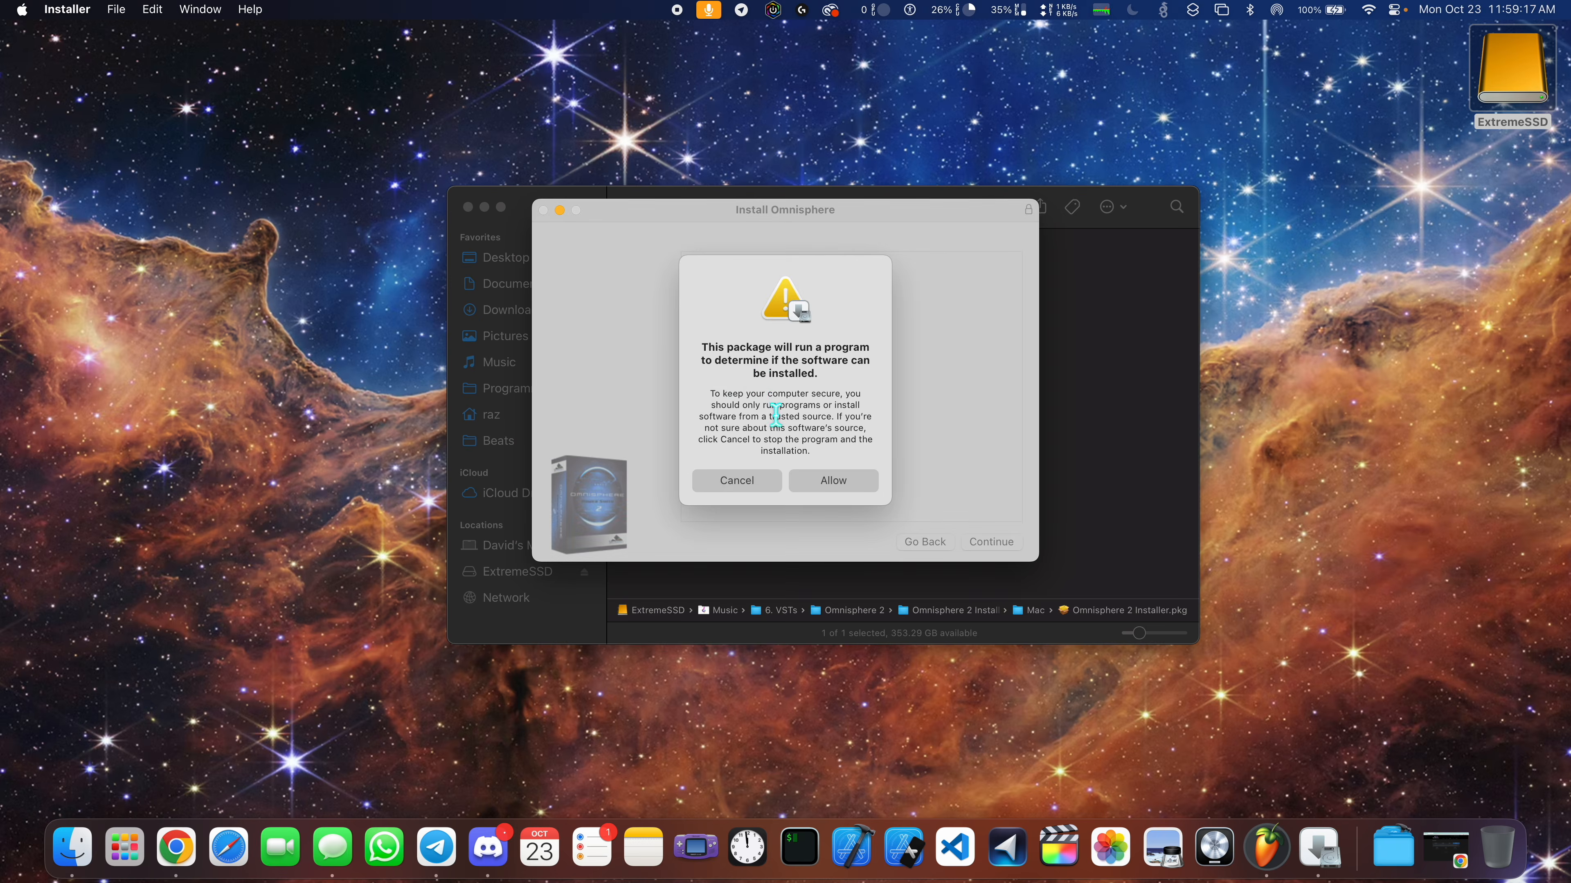
left_click(833, 480)
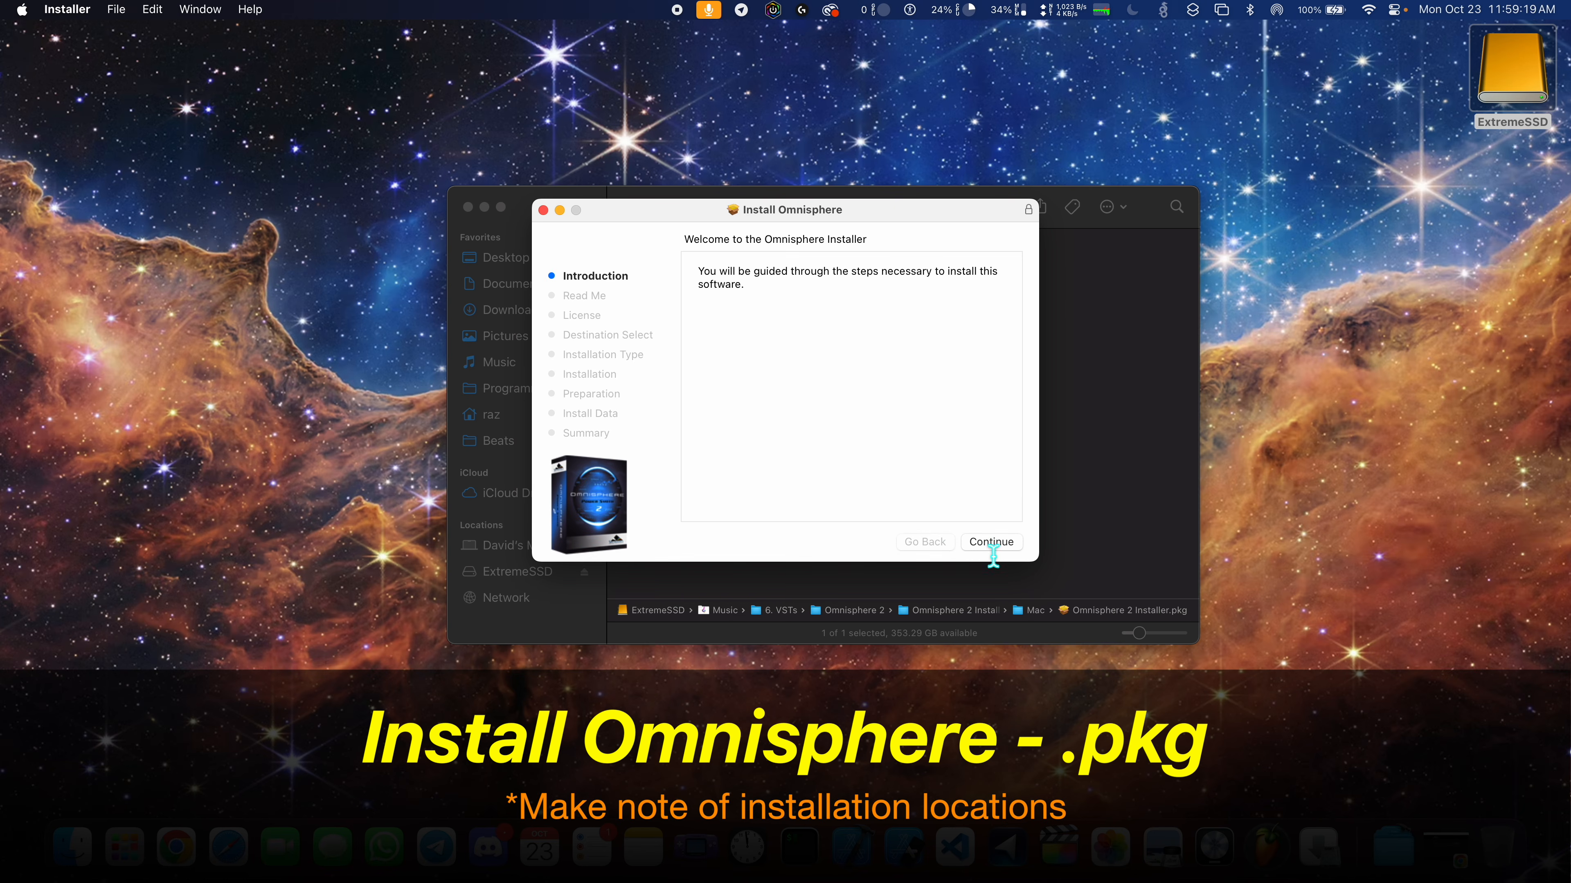
- Move past the installer's introduction and review the installation locations and Mac system recommendations before continuing to the license
left_click(991, 542)
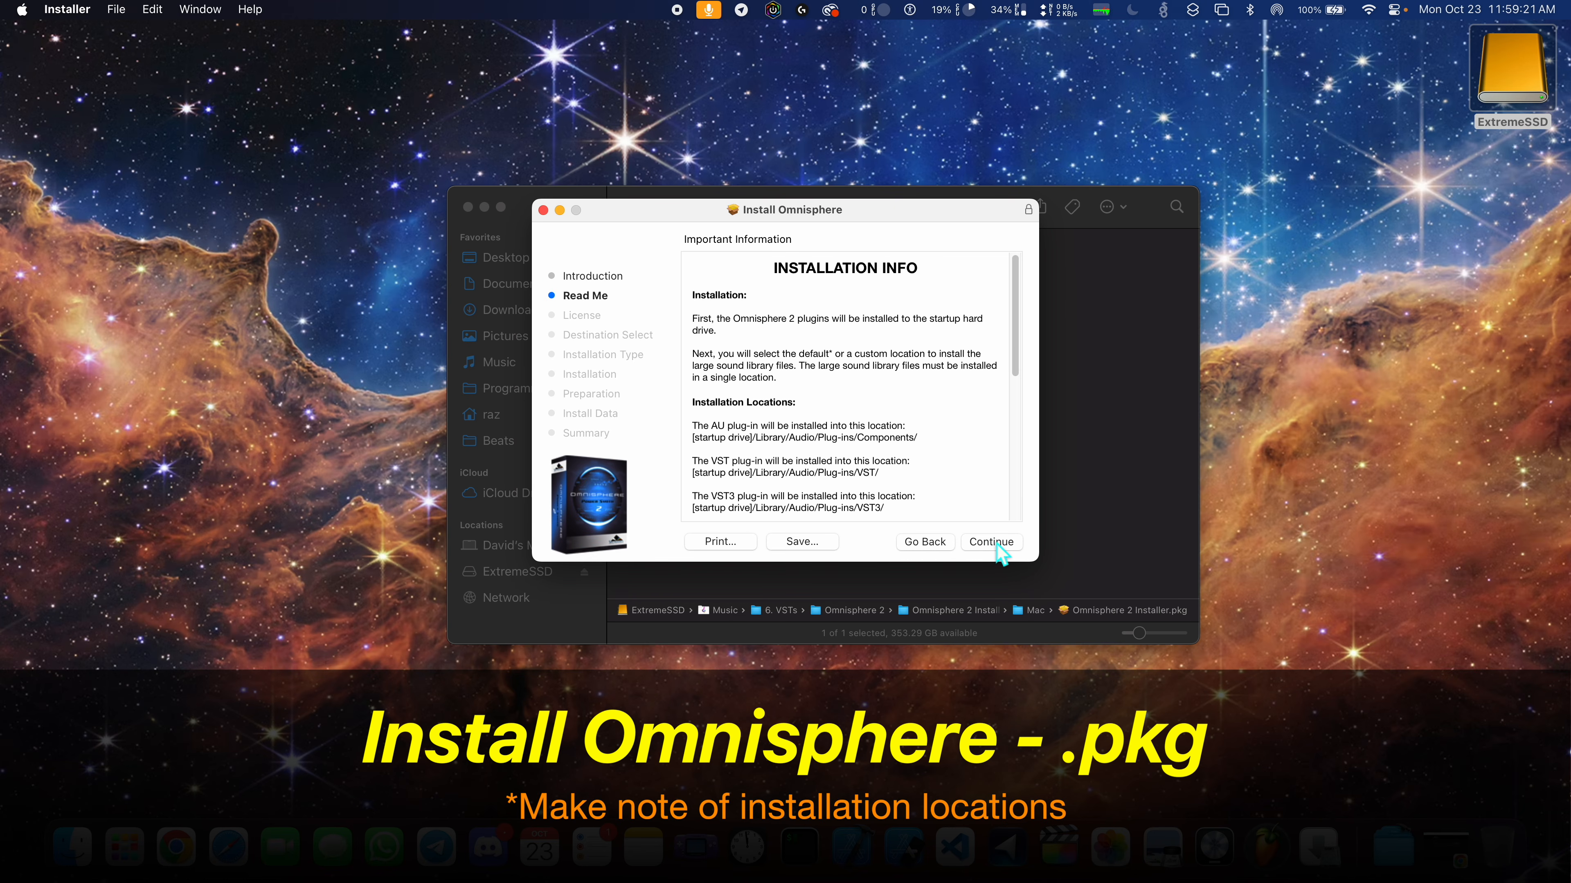
left_click_drag(693, 319, 727, 337)
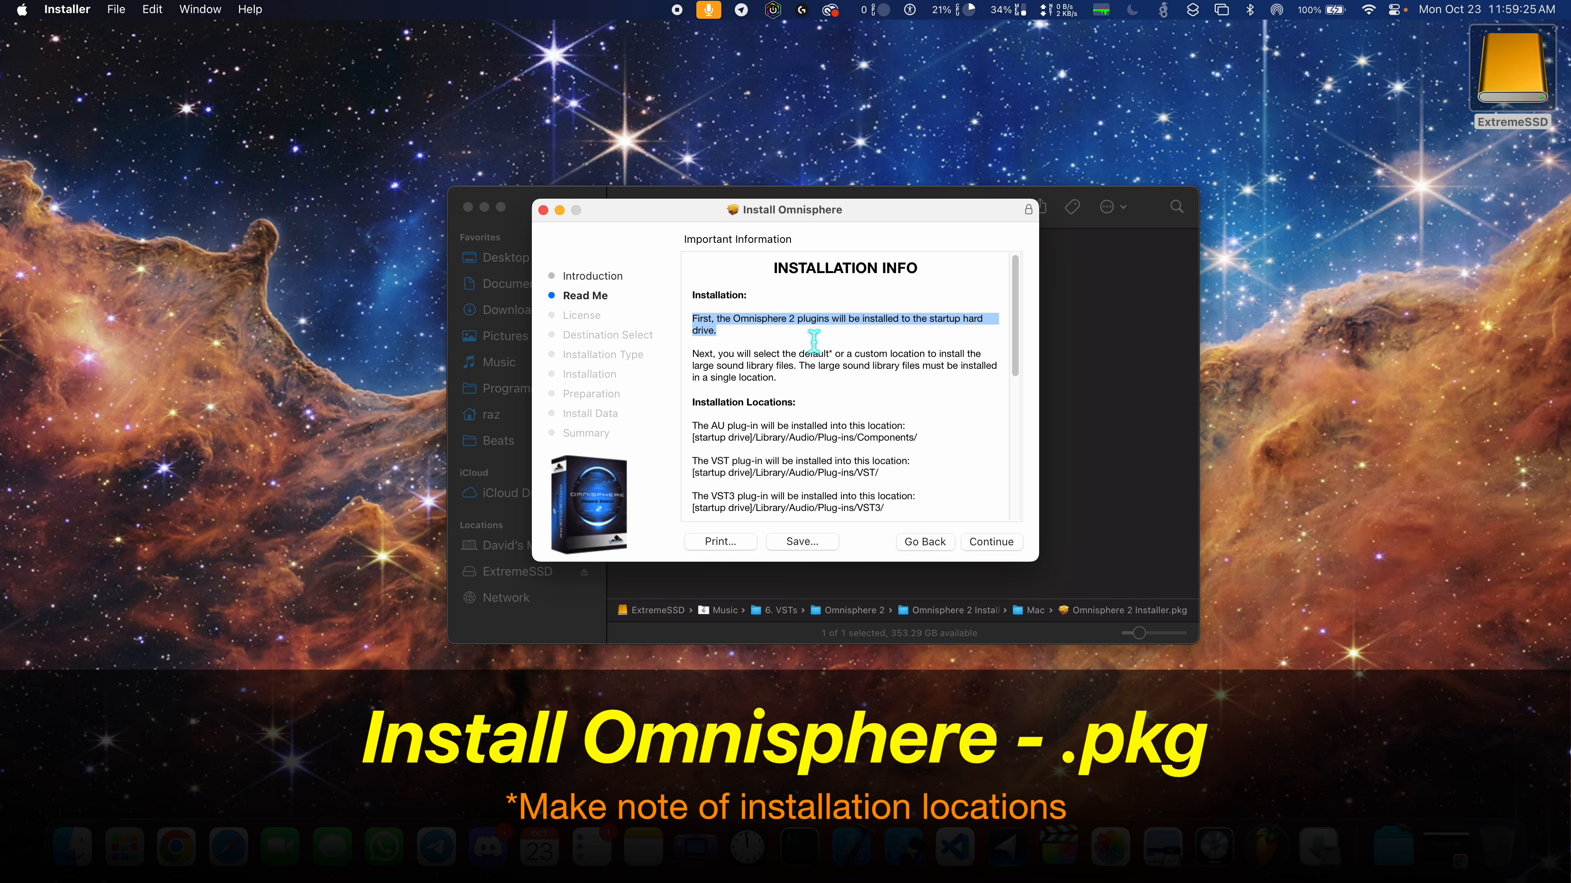
left_click_drag(1017, 344, 1013, 423)
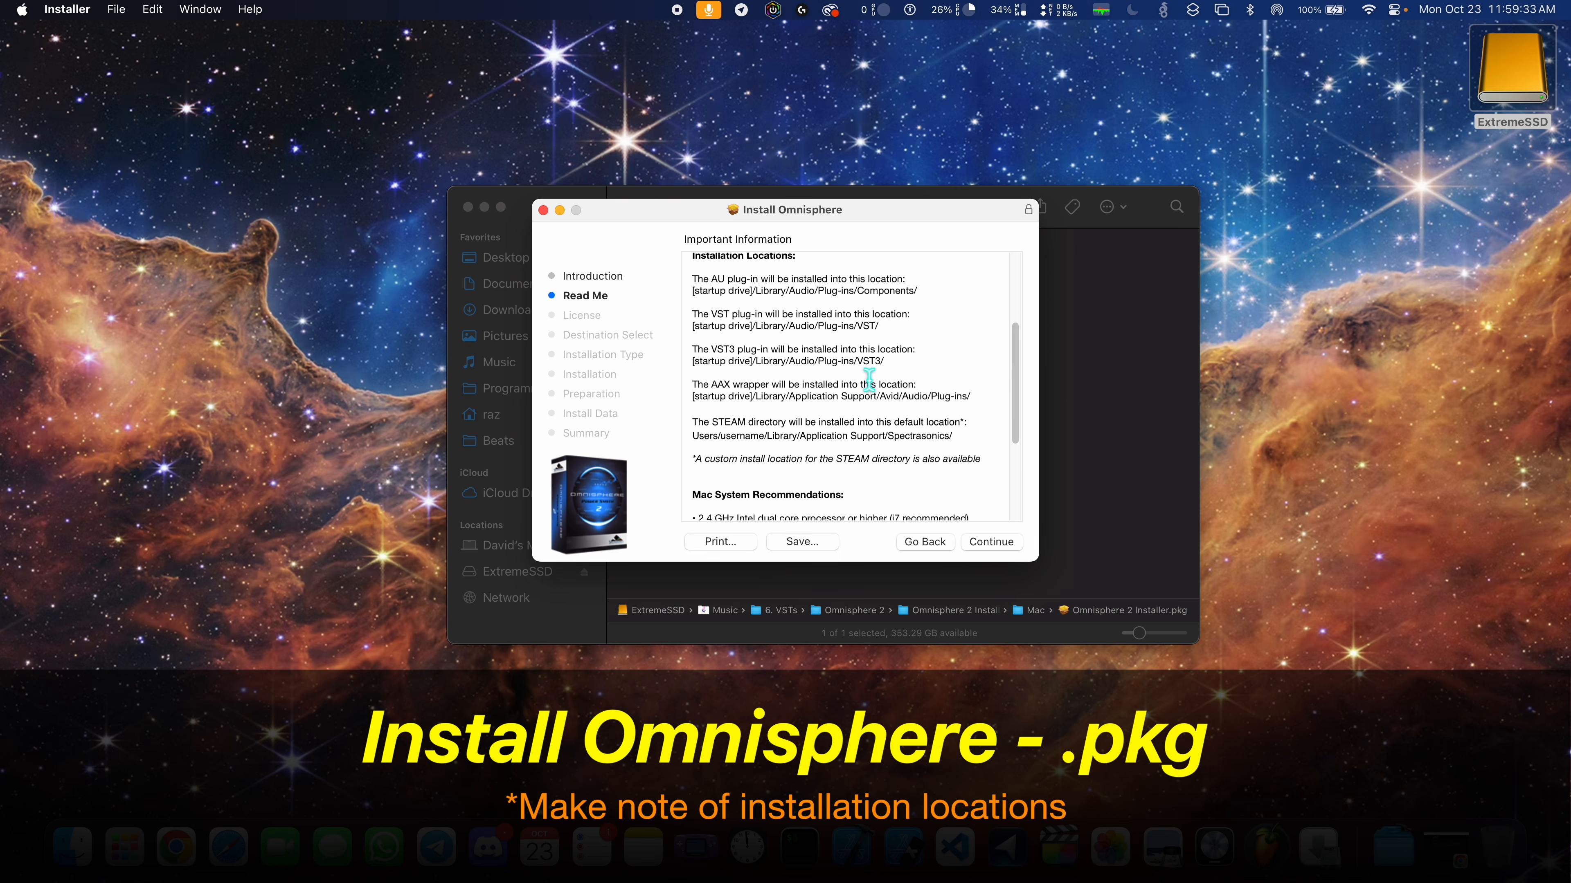
left_click_drag(1015, 396, 1014, 476)
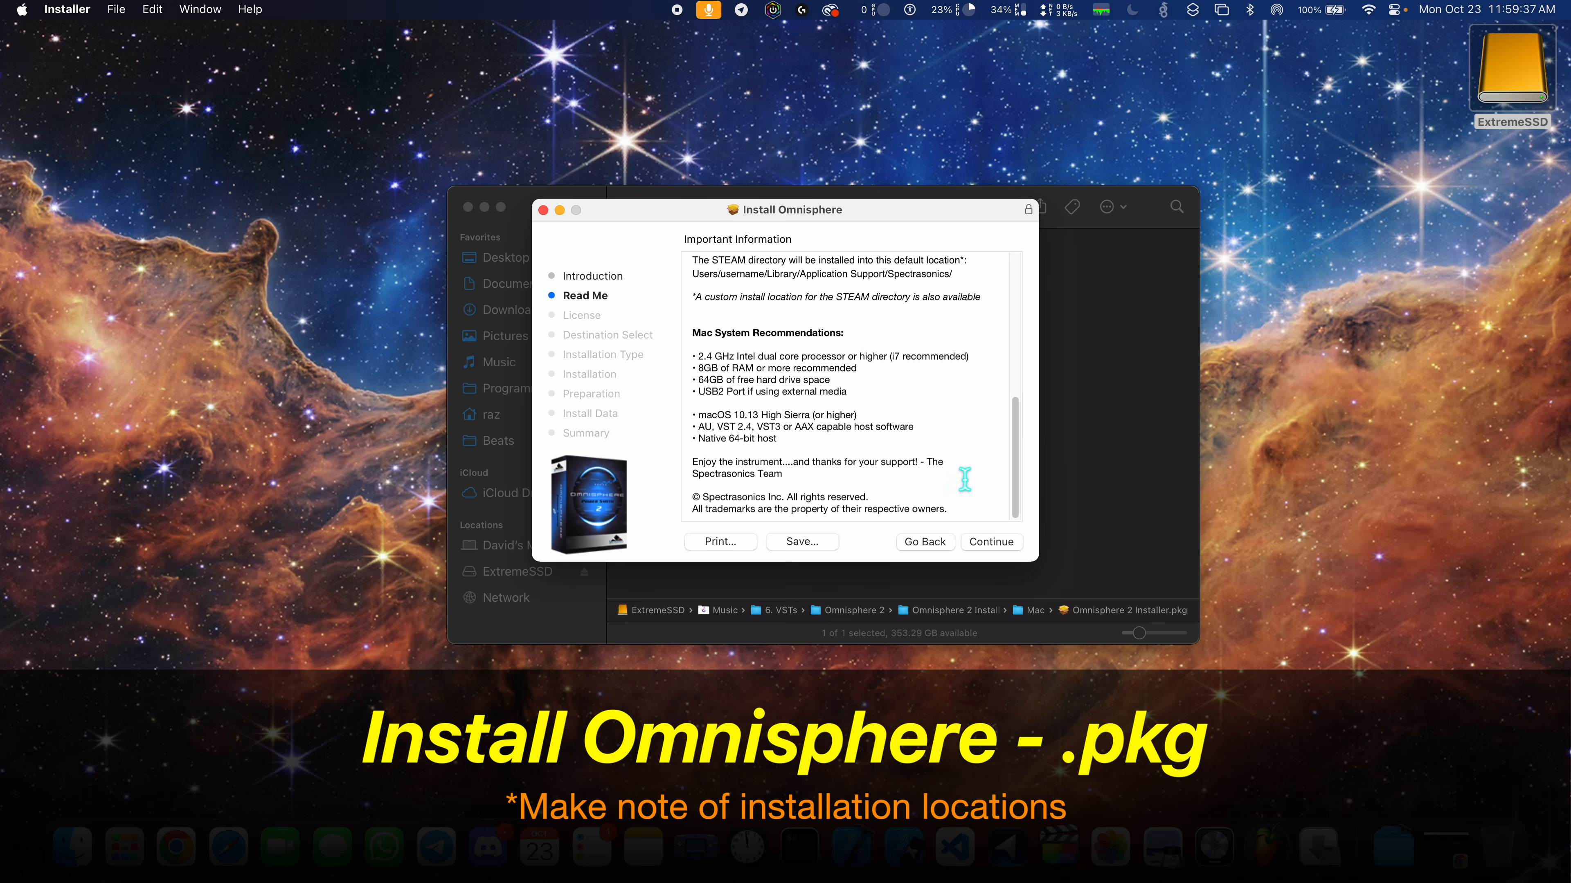
left_click(990, 543)
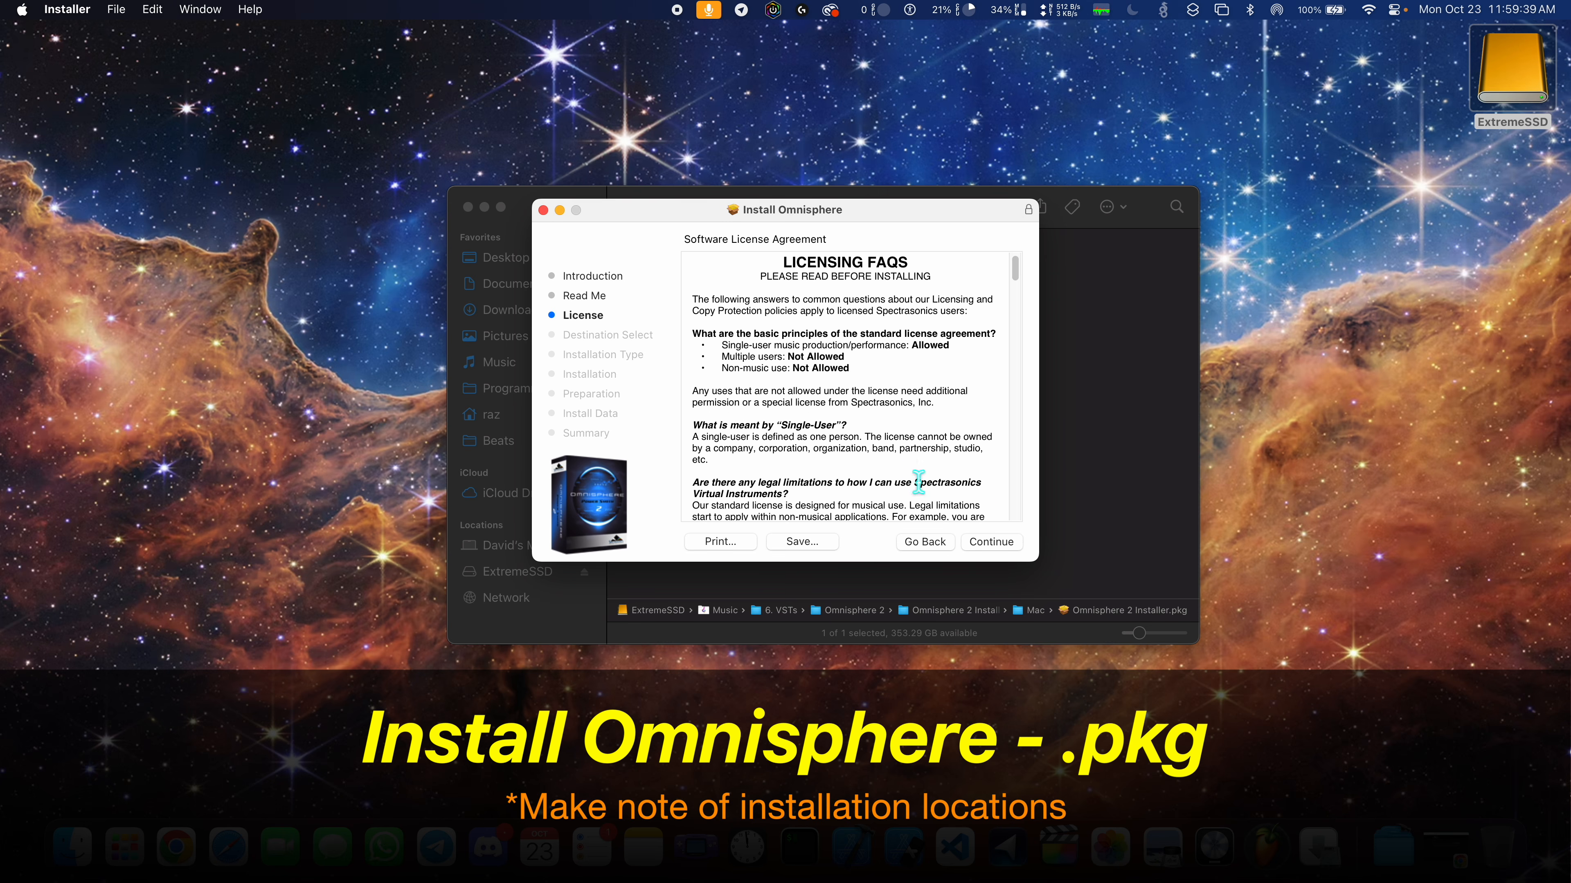
- Look through the Omnisphere software license agreement and accept it
left_click_drag(1014, 269, 1005, 532)
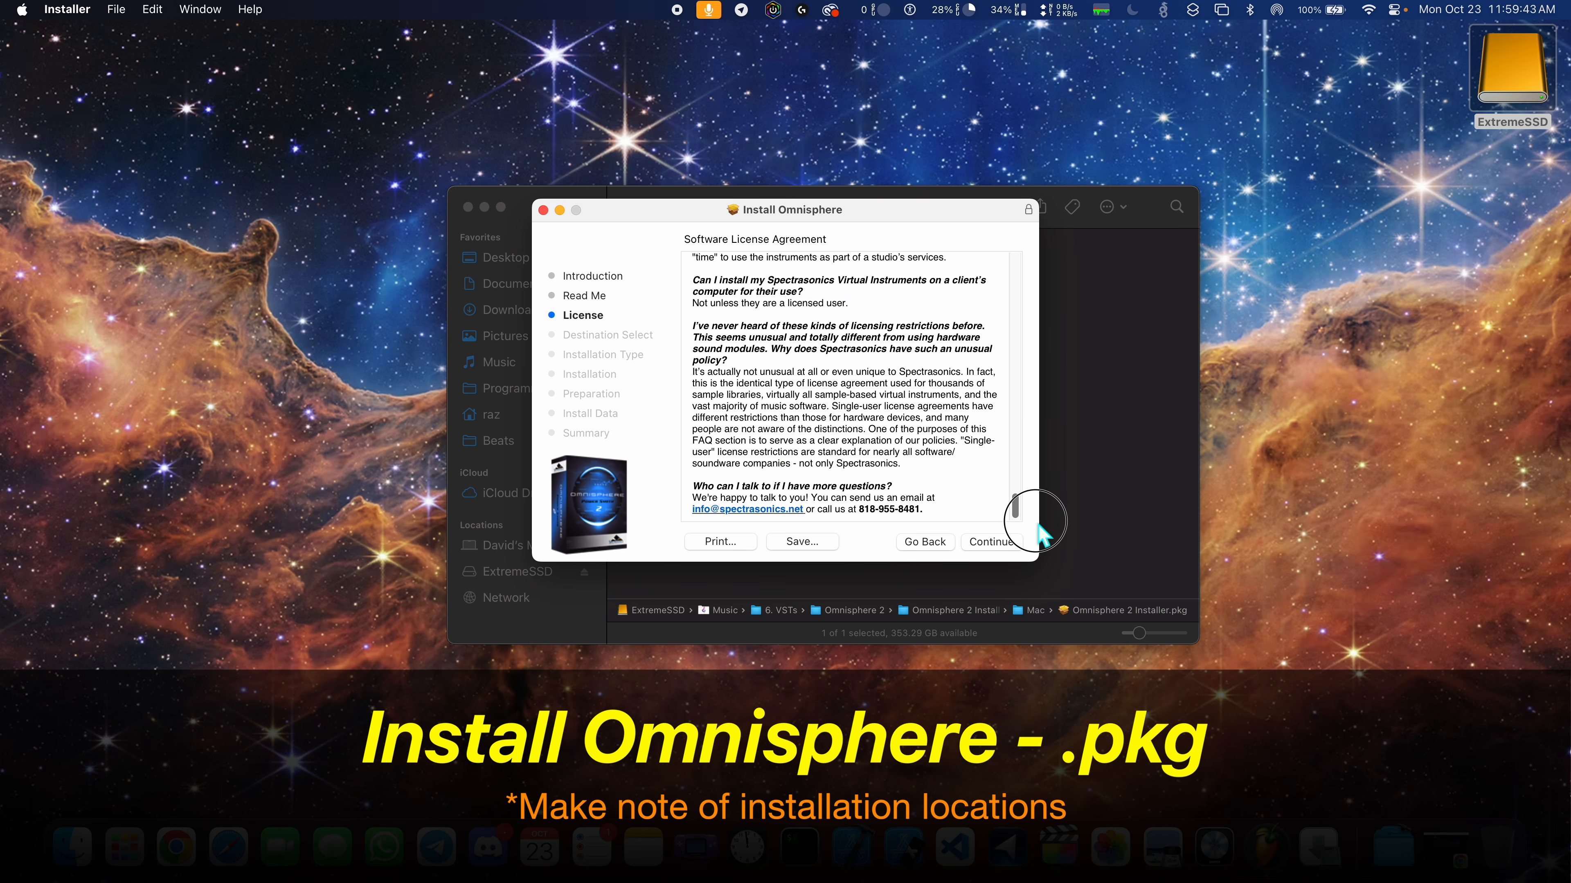
left_click(994, 542)
left_click(952, 416)
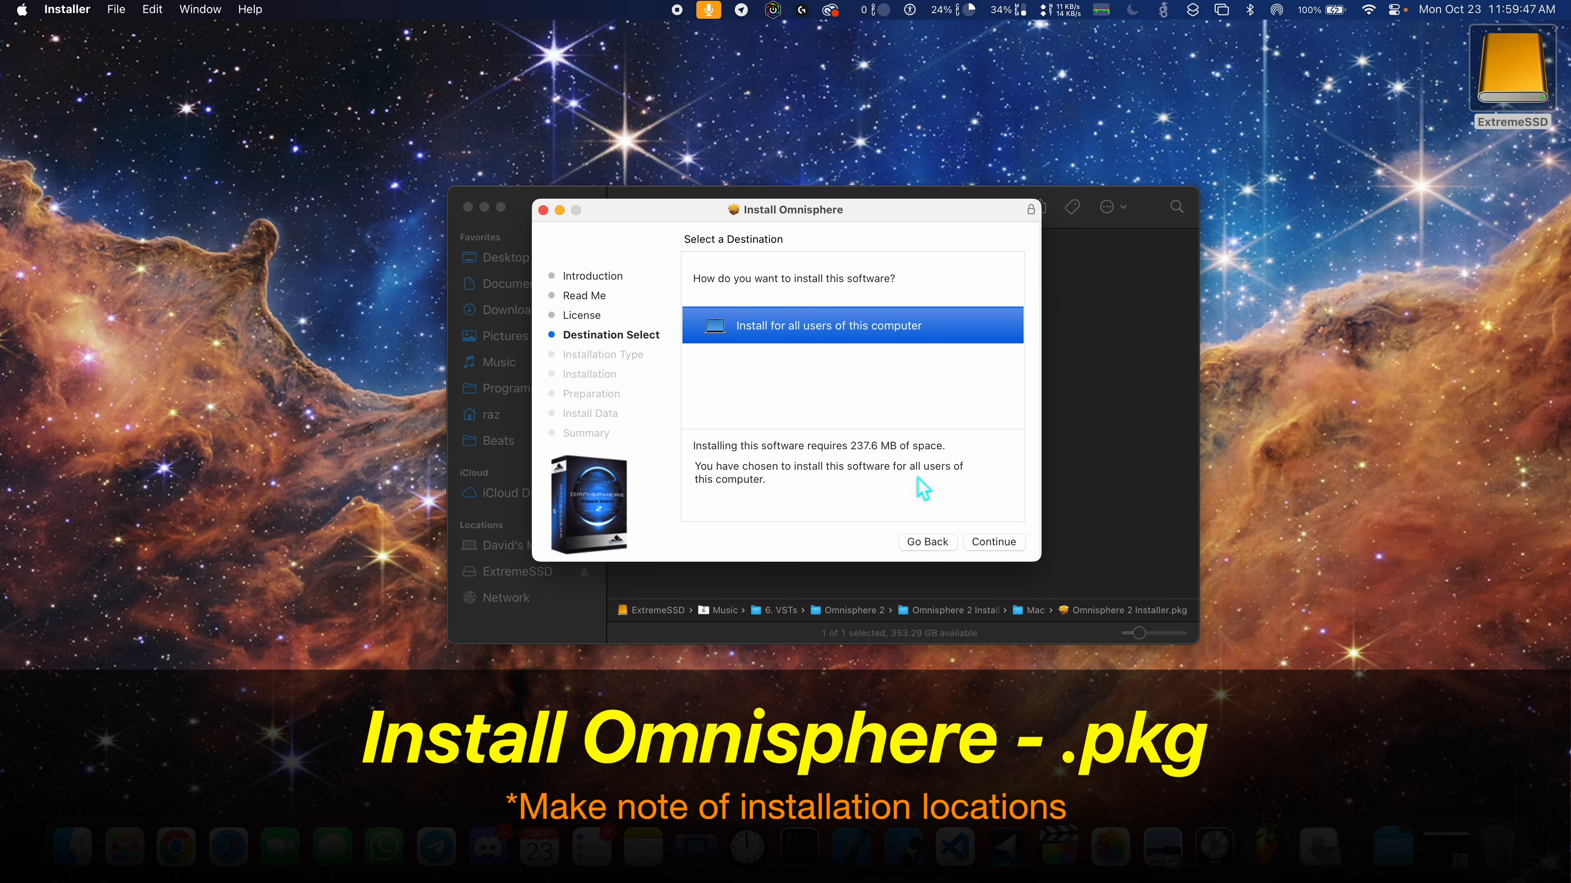
- Check the space requirement and install location, and keep the destination as "Install for all users of this computer"
left_click_drag(710, 445, 909, 444)
left_click(993, 543)
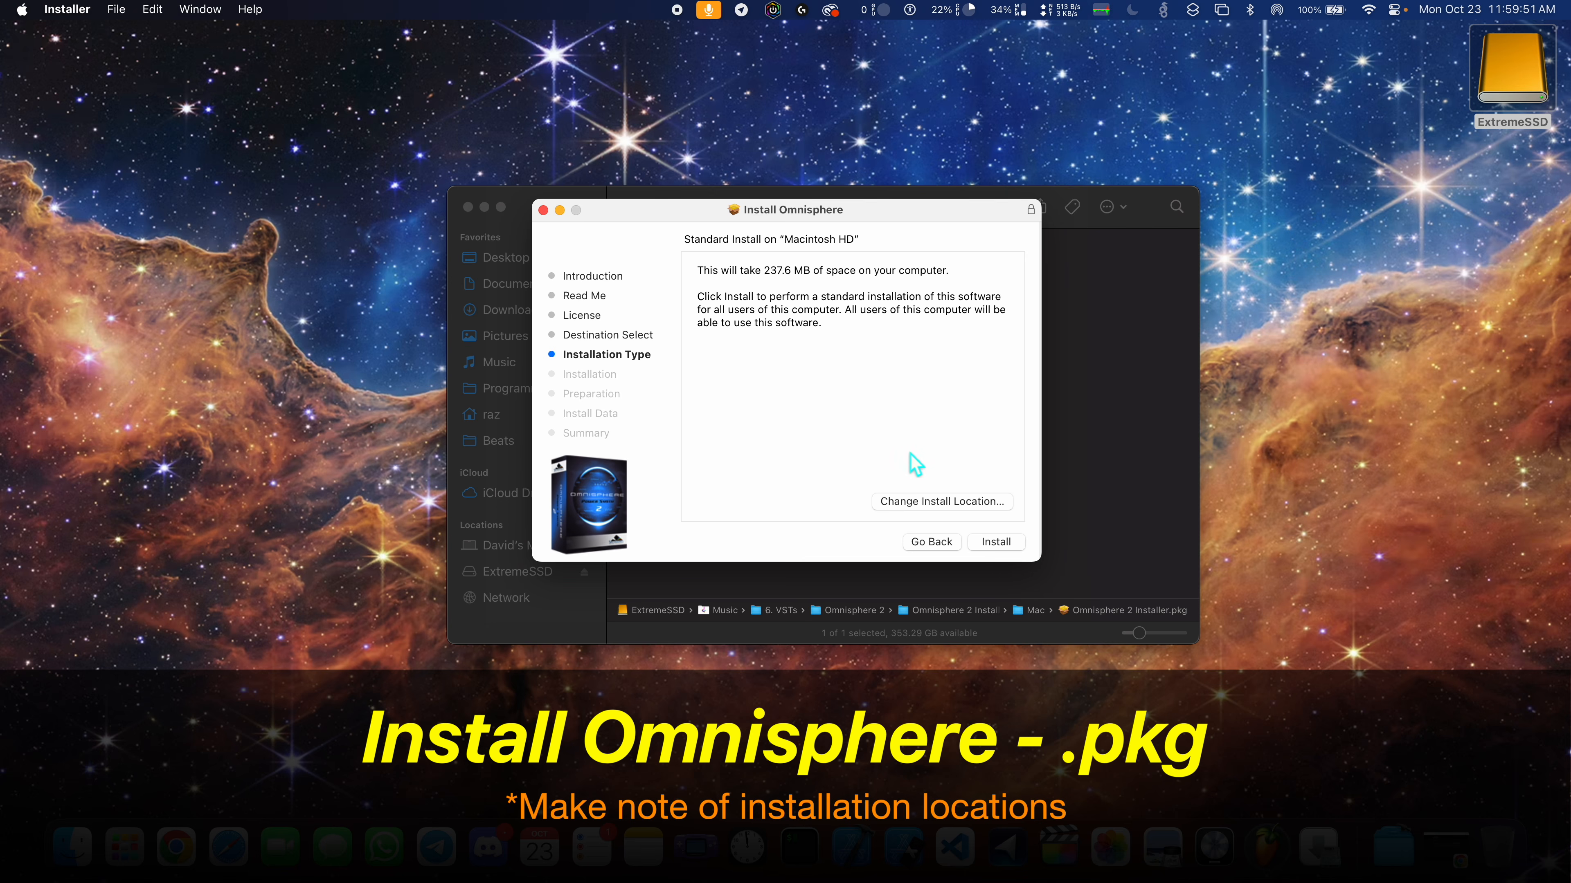
left_click(954, 504)
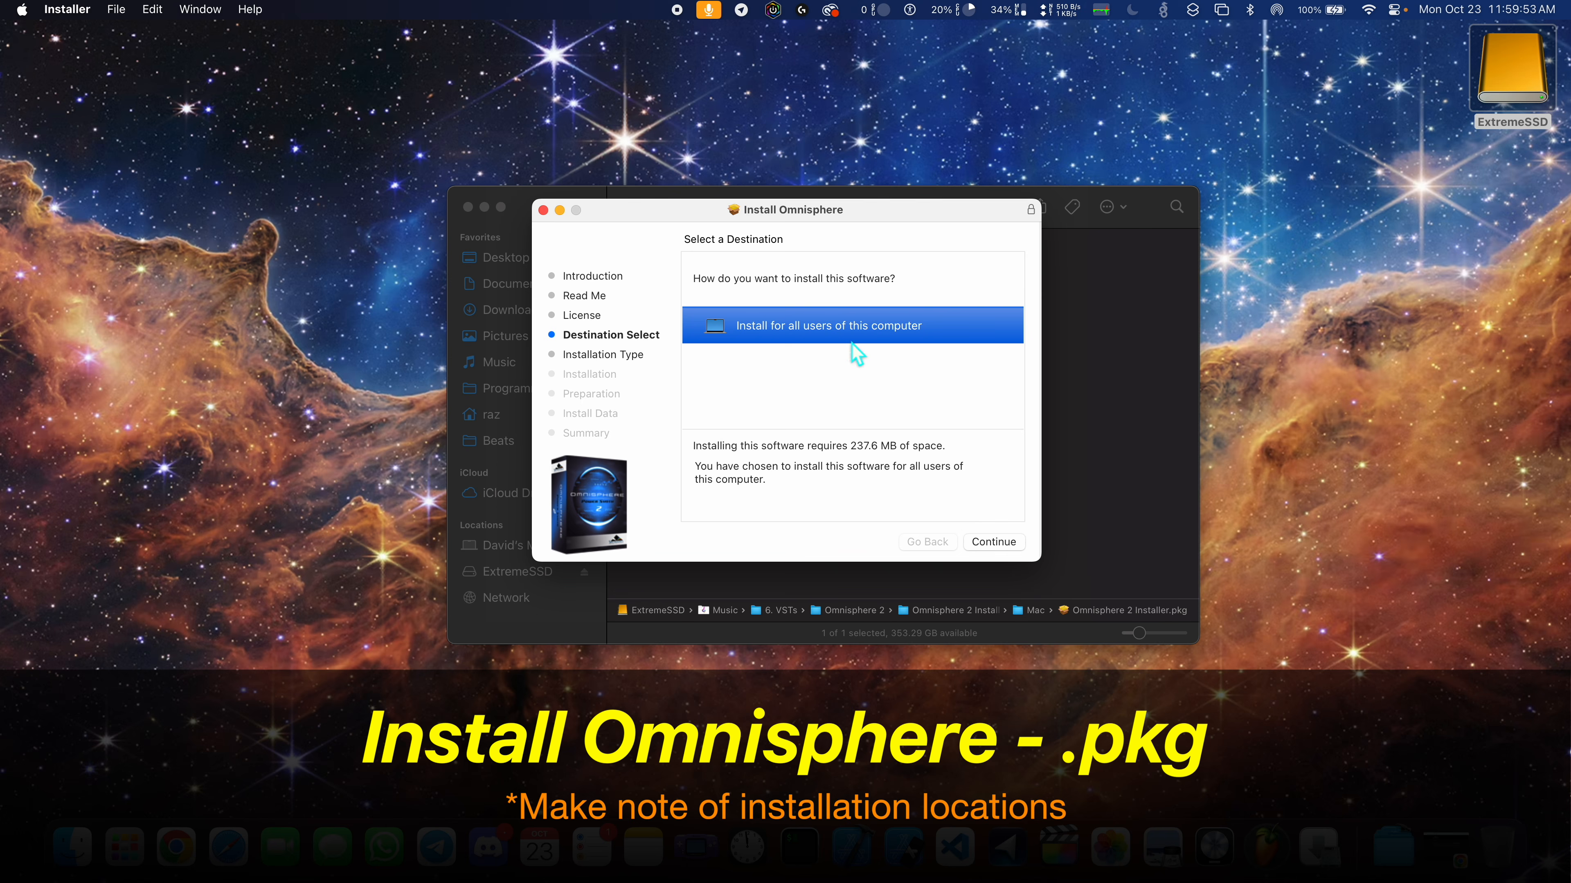
left_click(1003, 545)
- Start the standard Omnisphere installation, authorize it with the account password, and continue past the installation stage
left_click(997, 544)
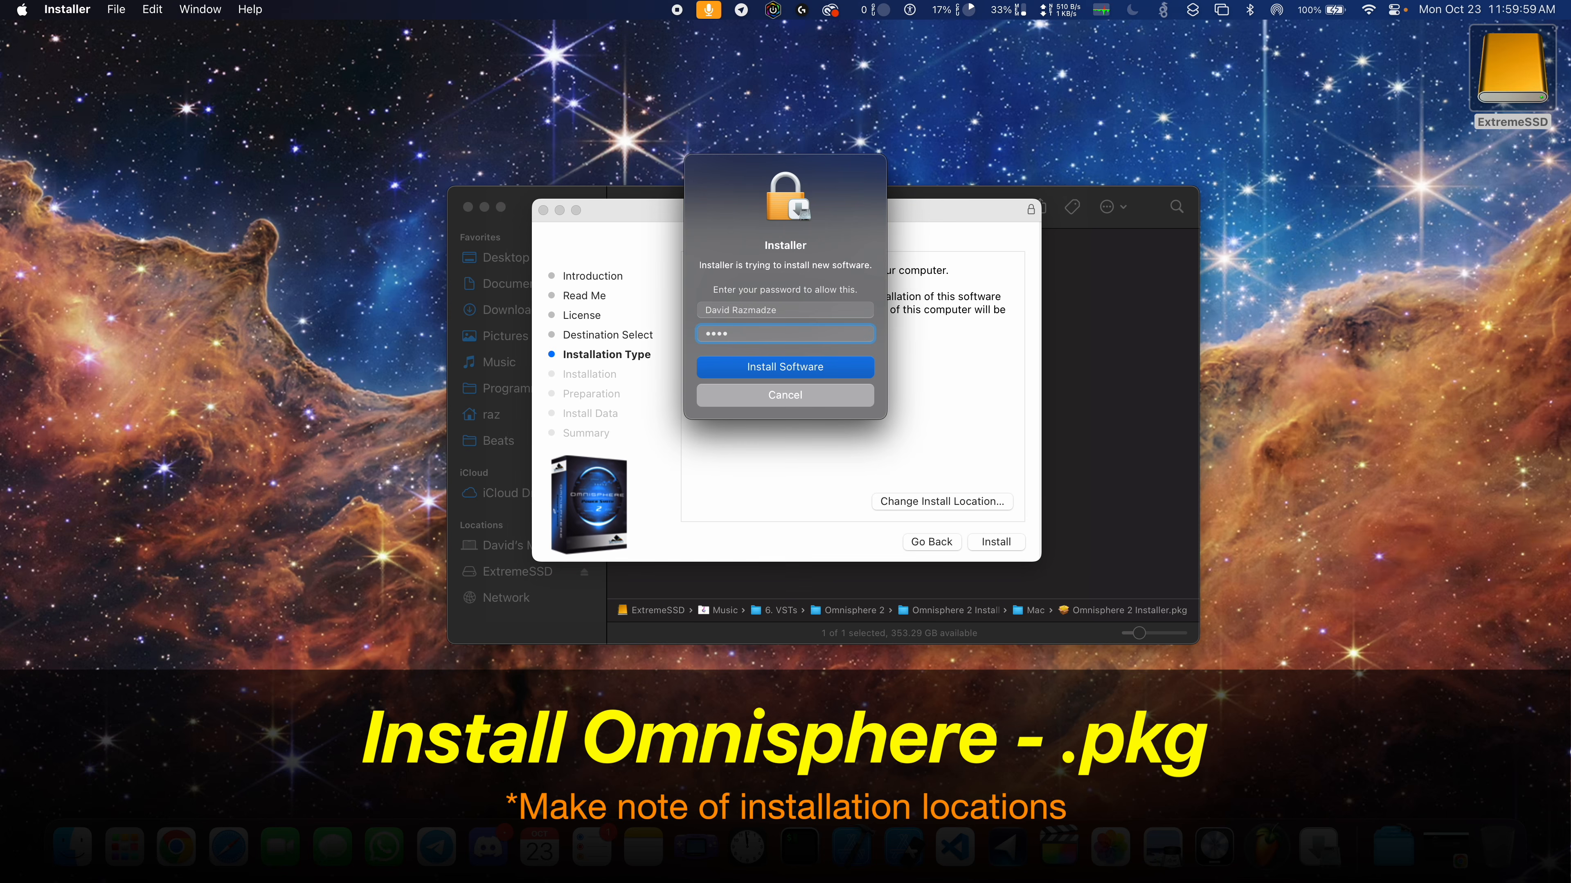
key("Return")
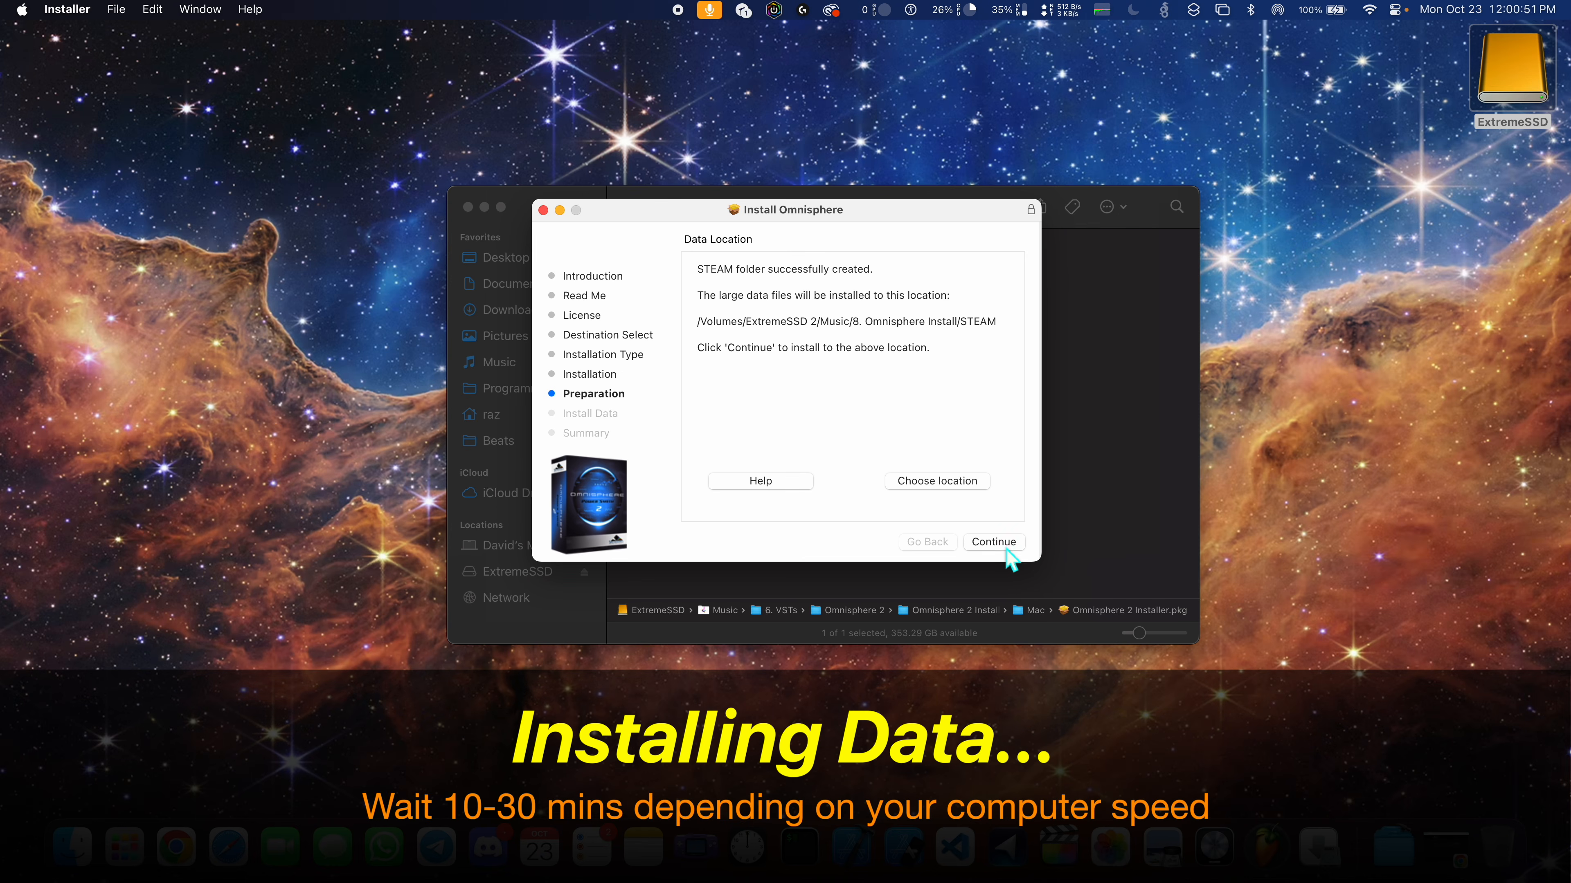
left_click(1002, 545)
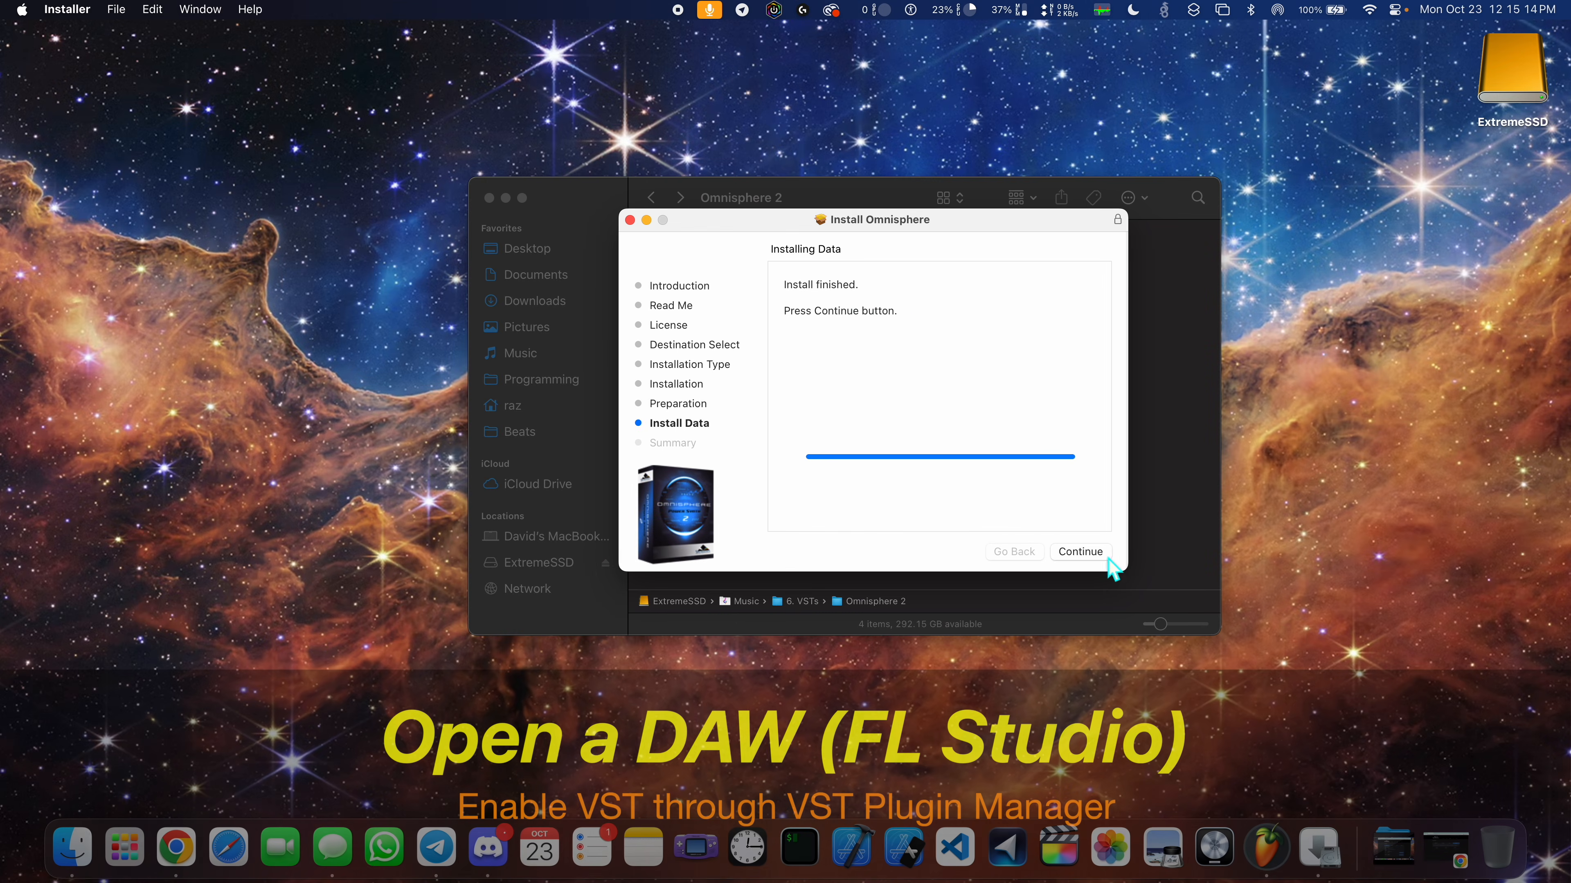
- Complete and close the Omnisphere installer, and minimize the Omnisphere 2 folder window
left_click(1094, 552)
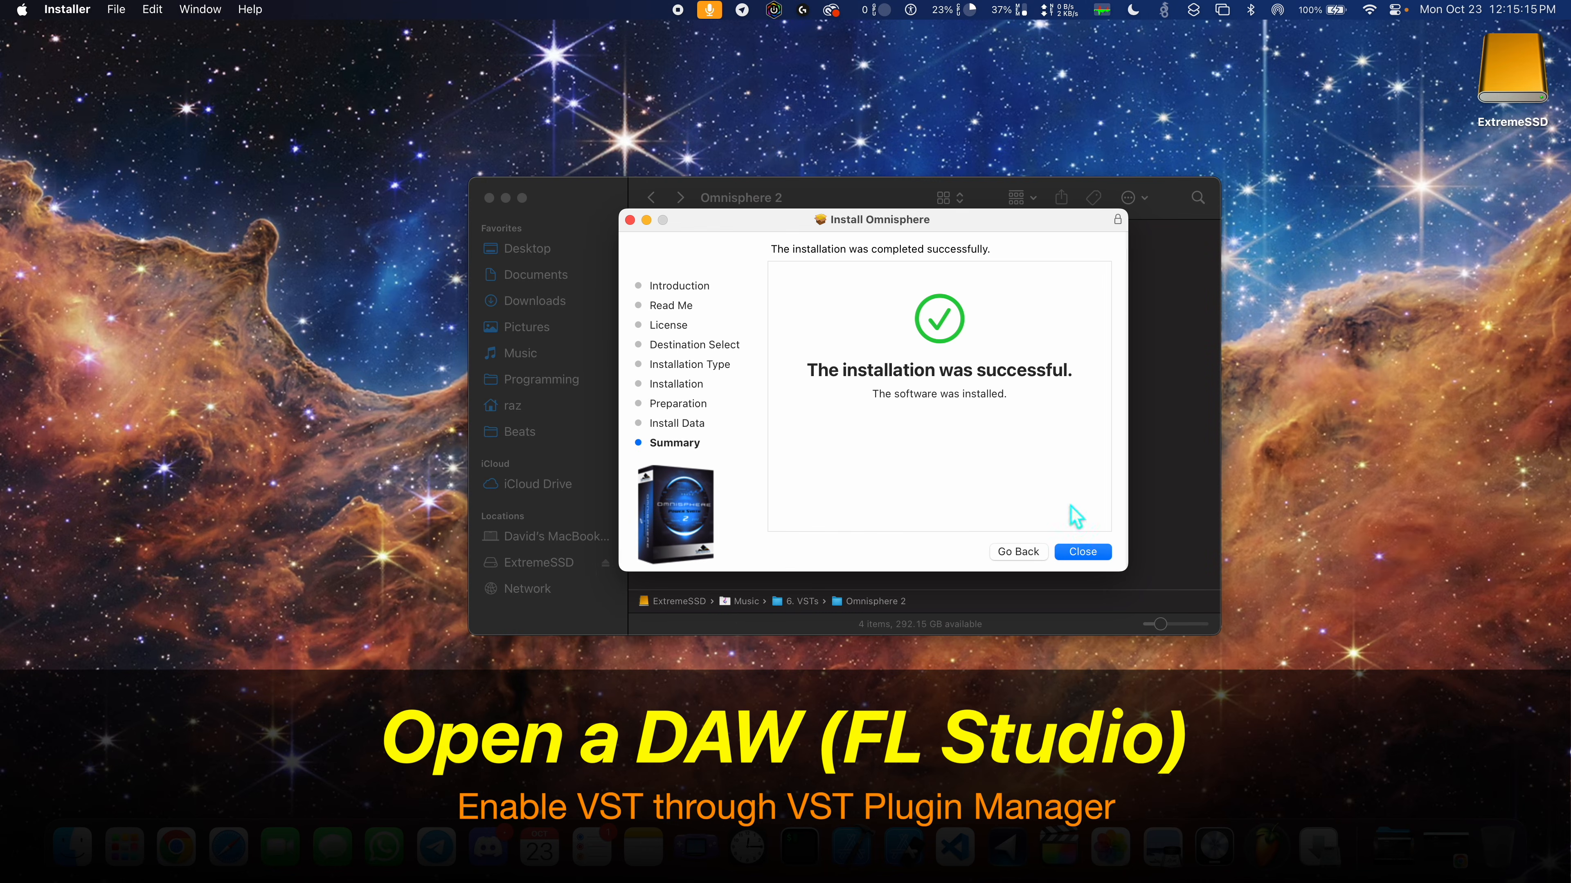
left_click(1082, 552)
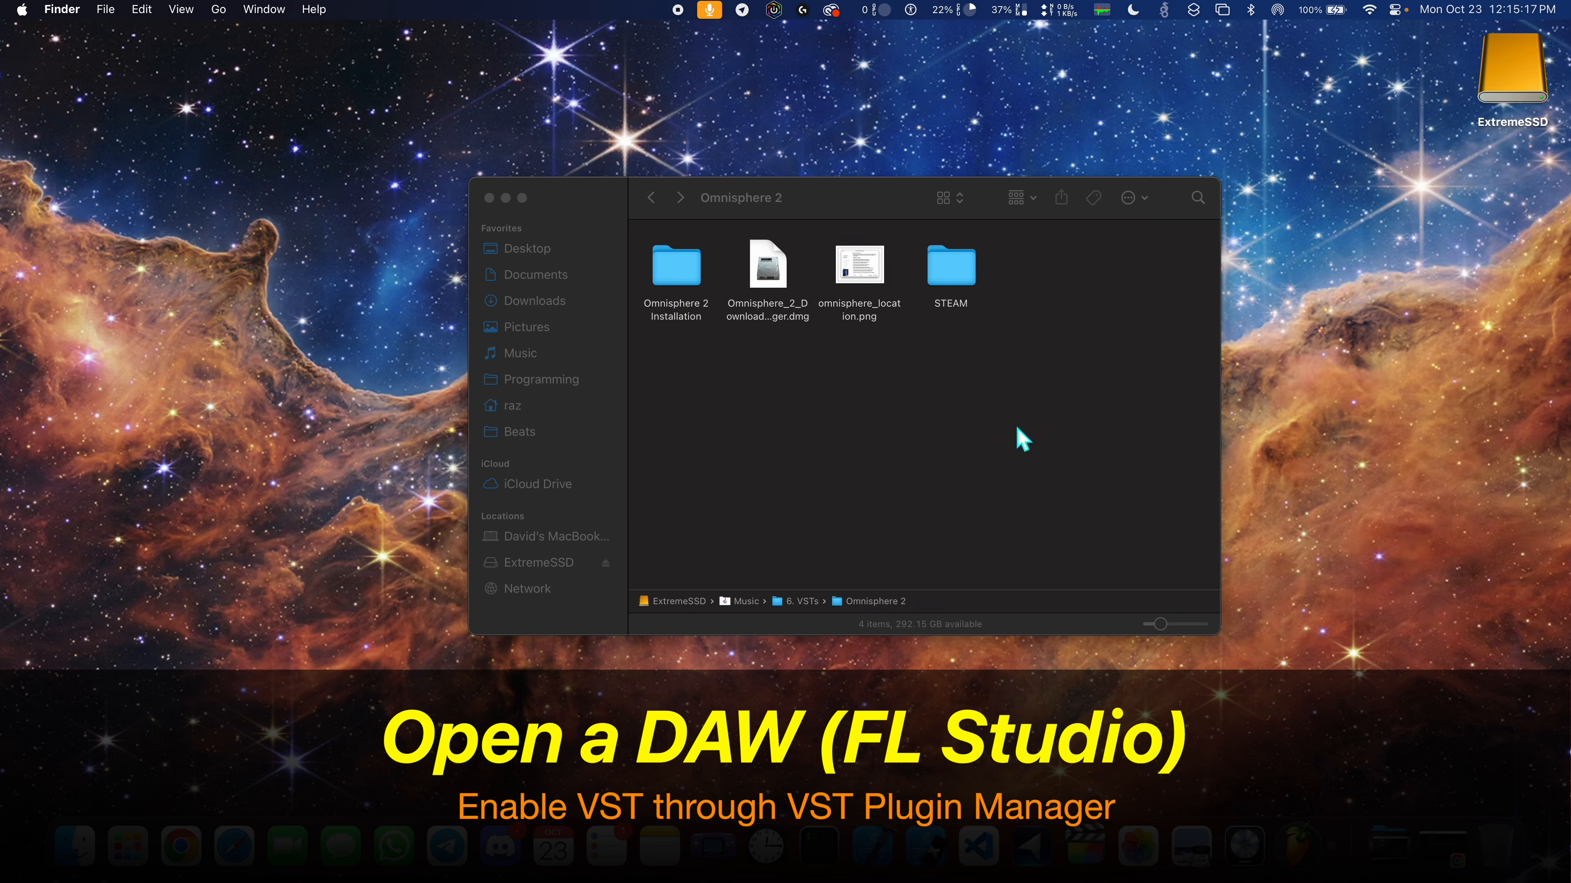
left_click(505, 197)
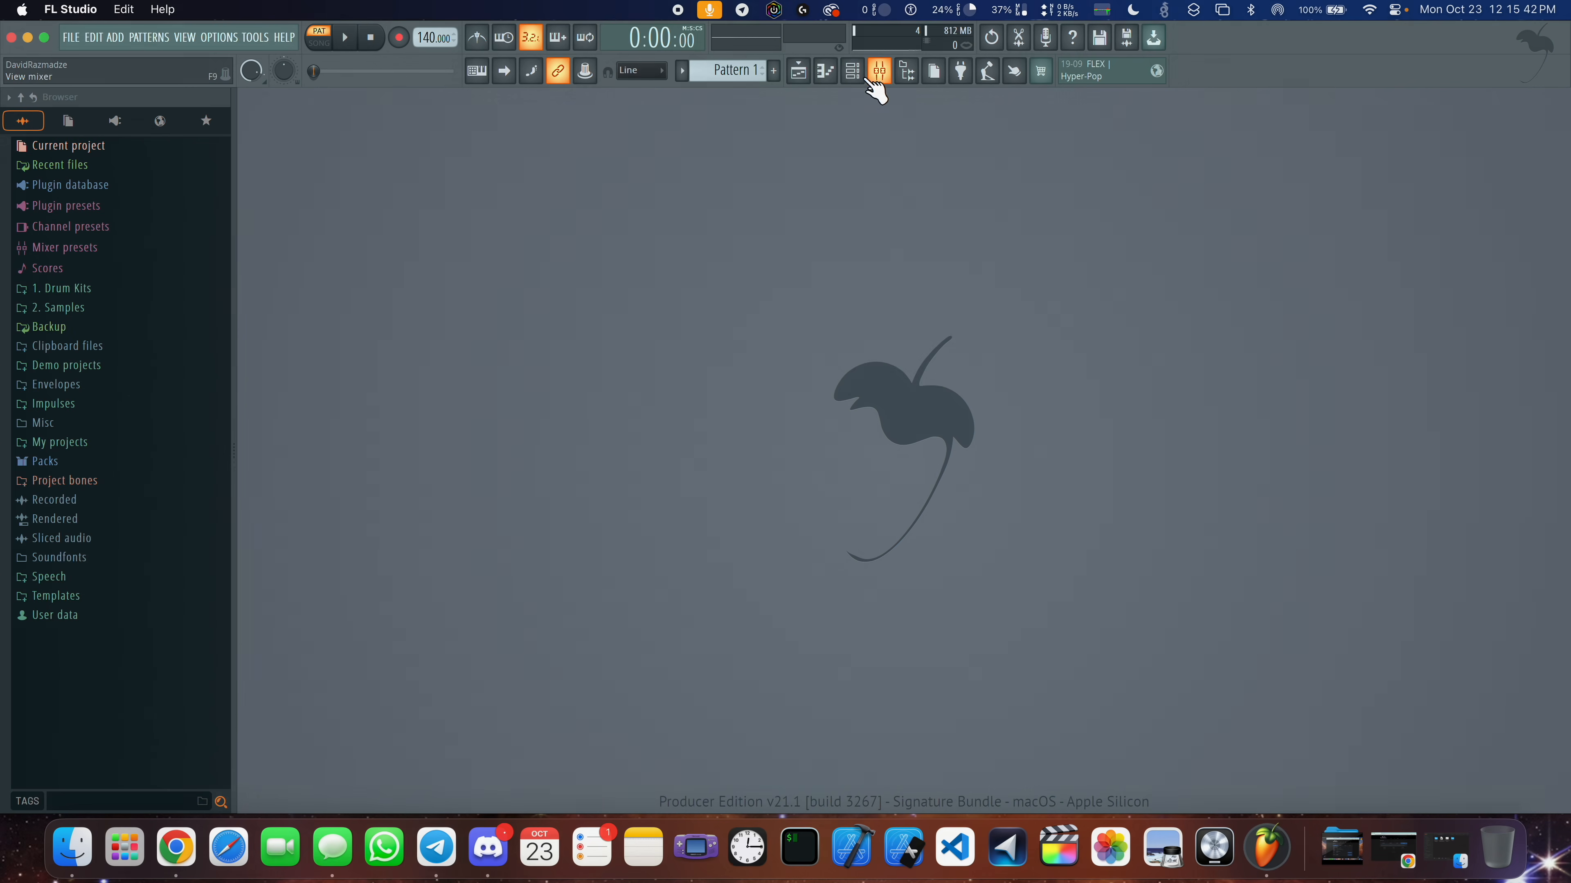
- Switch to FL Studio, show the channel rack, and open the full list of generator plugins for adding a channel
left_click(853, 72)
left_click_drag(976, 286, 768, 224)
left_click(628, 302)
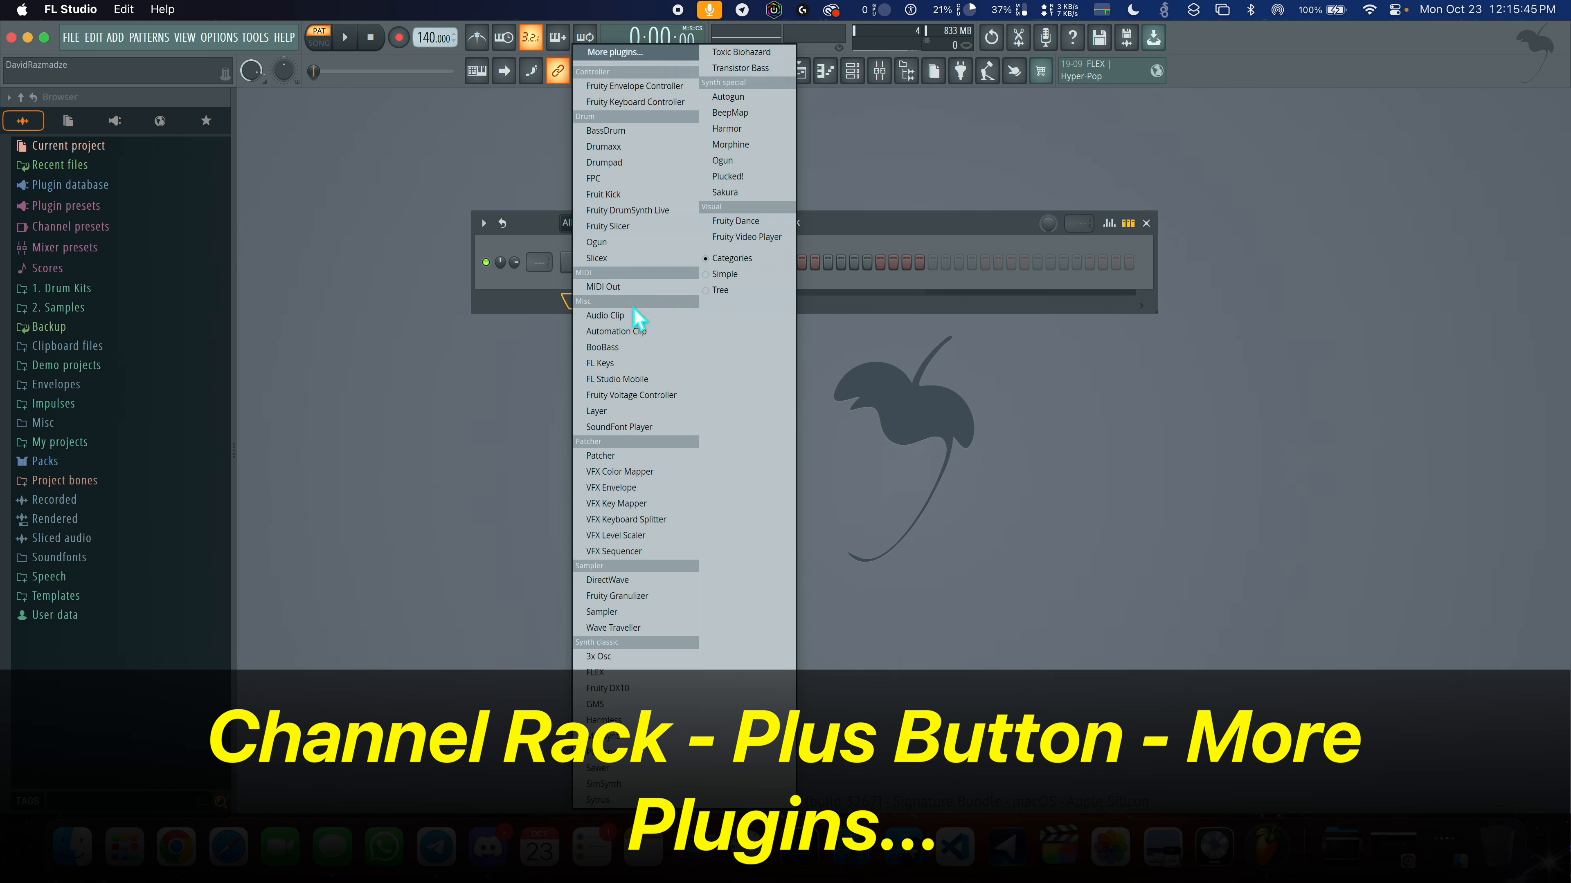
left_click(618, 54)
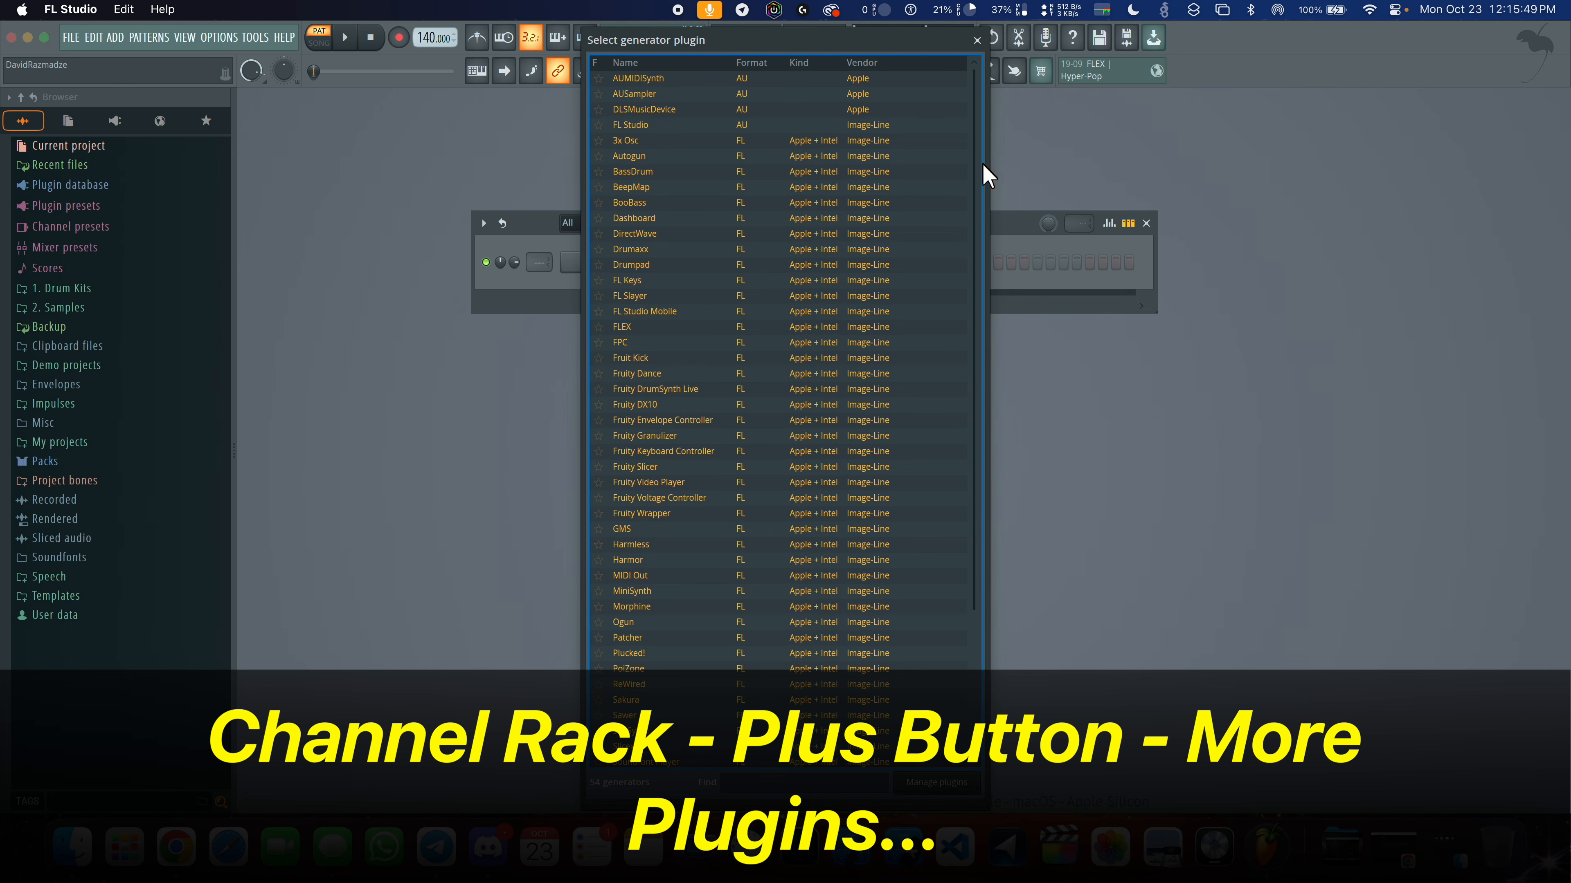
- Look through the generator plugin list and open the Plugin Manager, moving its window toward the middle of the screen
left_click_drag(978, 179, 982, 407)
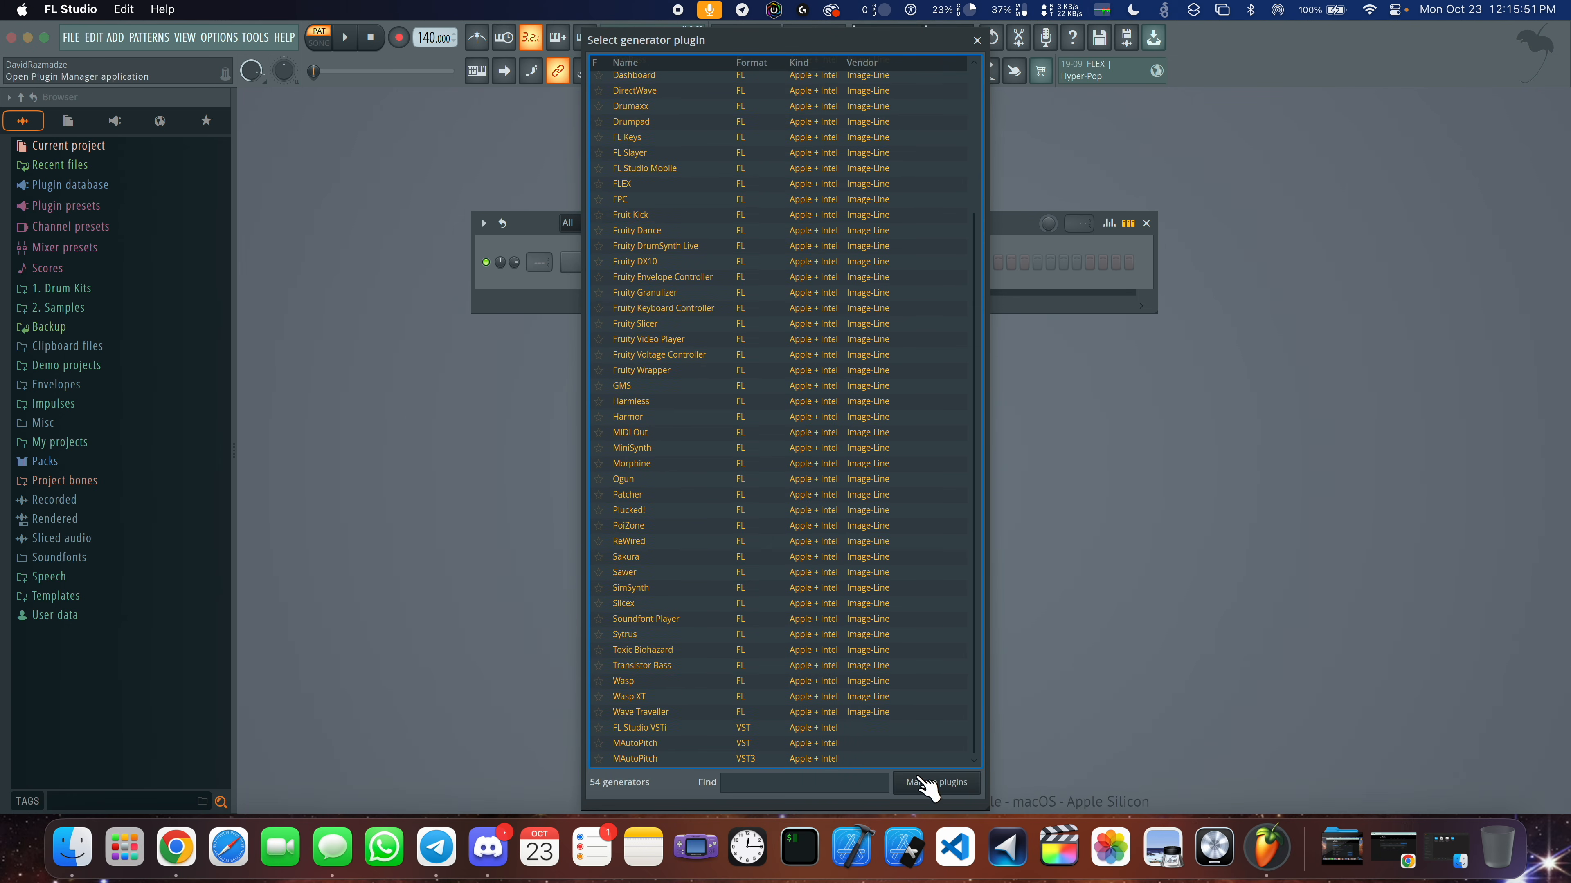
left_click(928, 783)
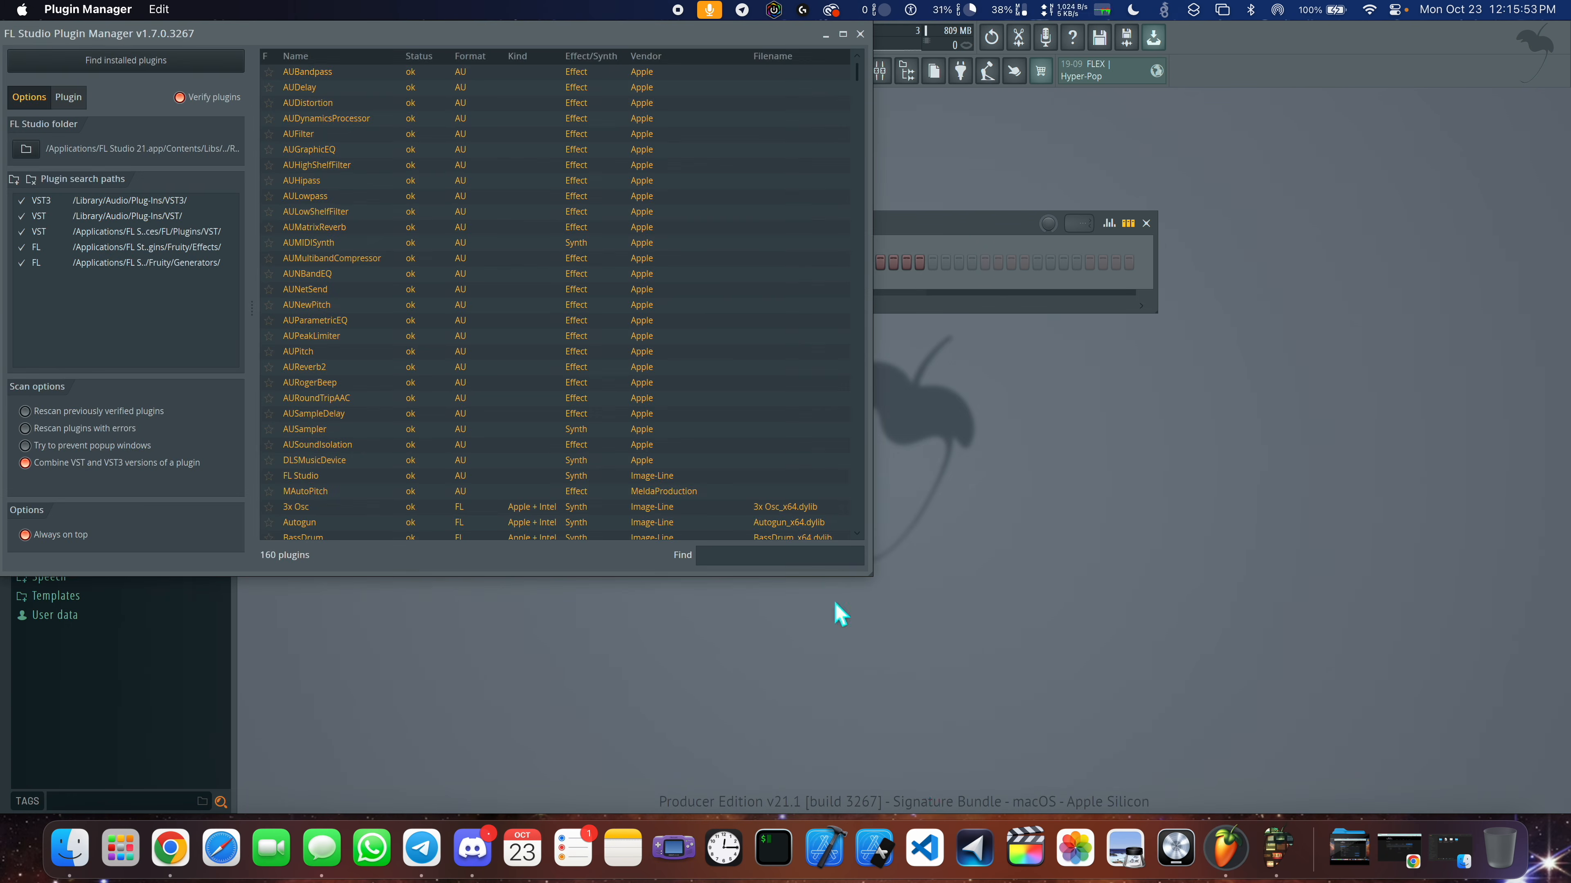
left_click_drag(447, 37, 766, 106)
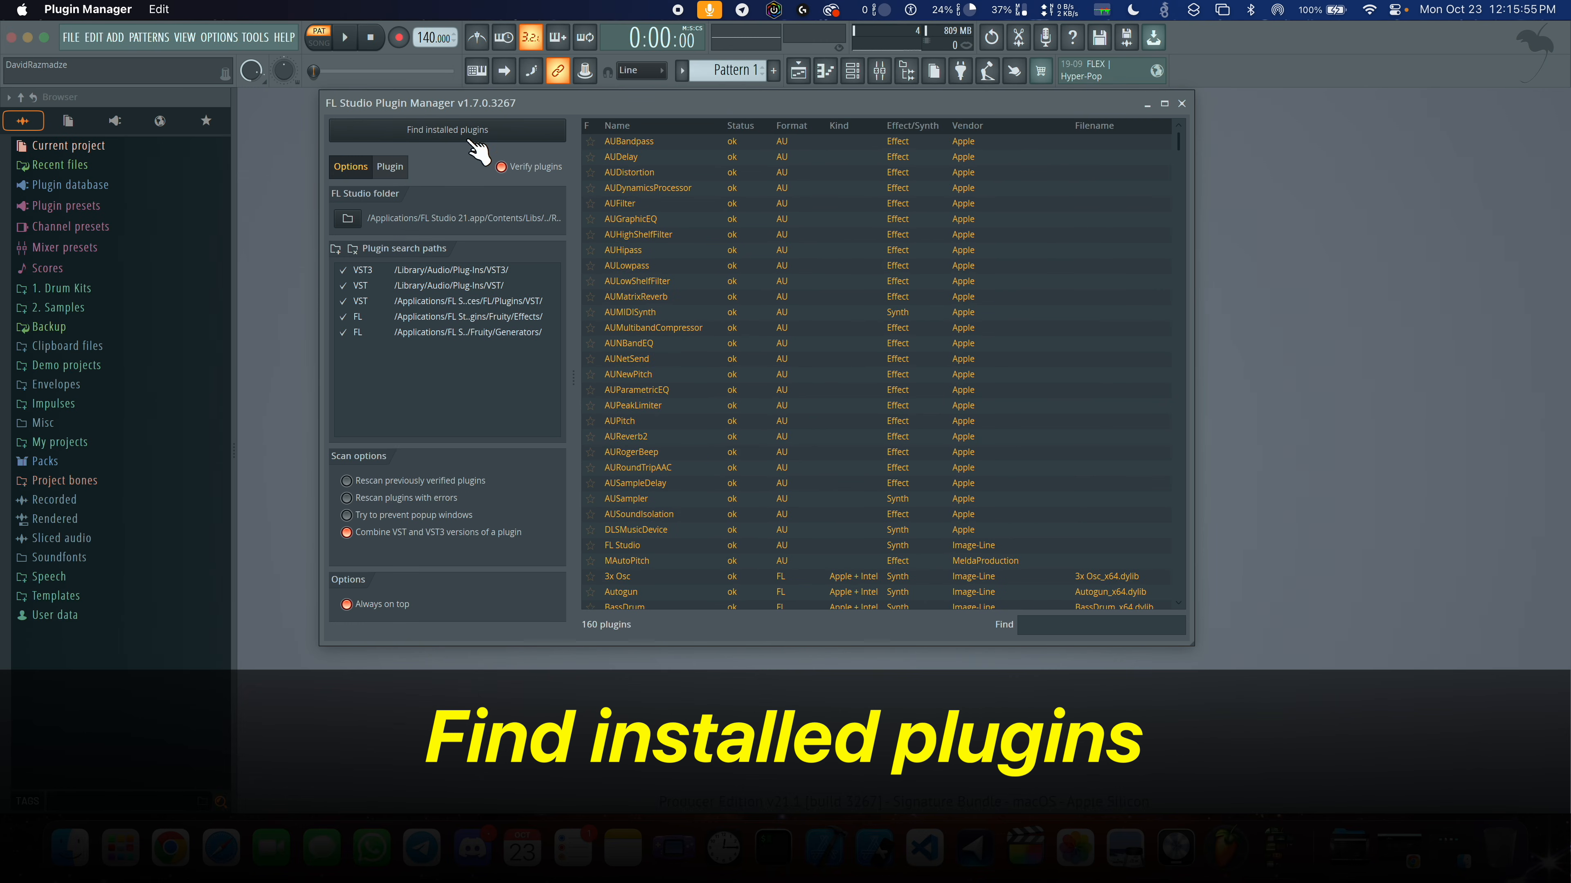
- Scan for installed plugins with verification on, and allow FL Studio to access files on the removable volume
left_click(440, 139)
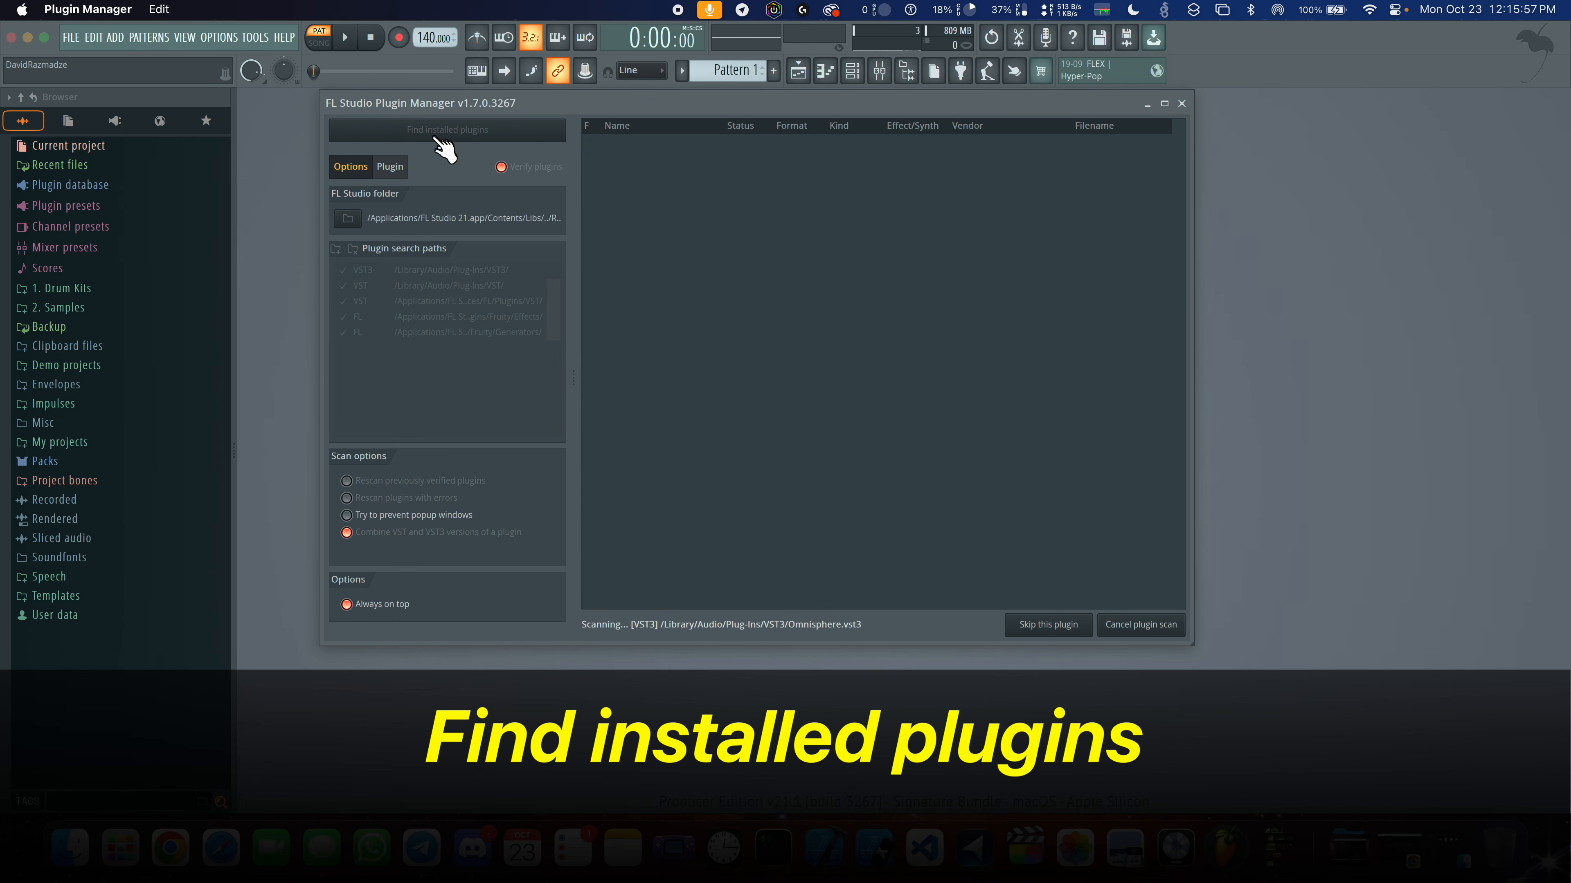
left_click_drag(498, 116, 581, 164)
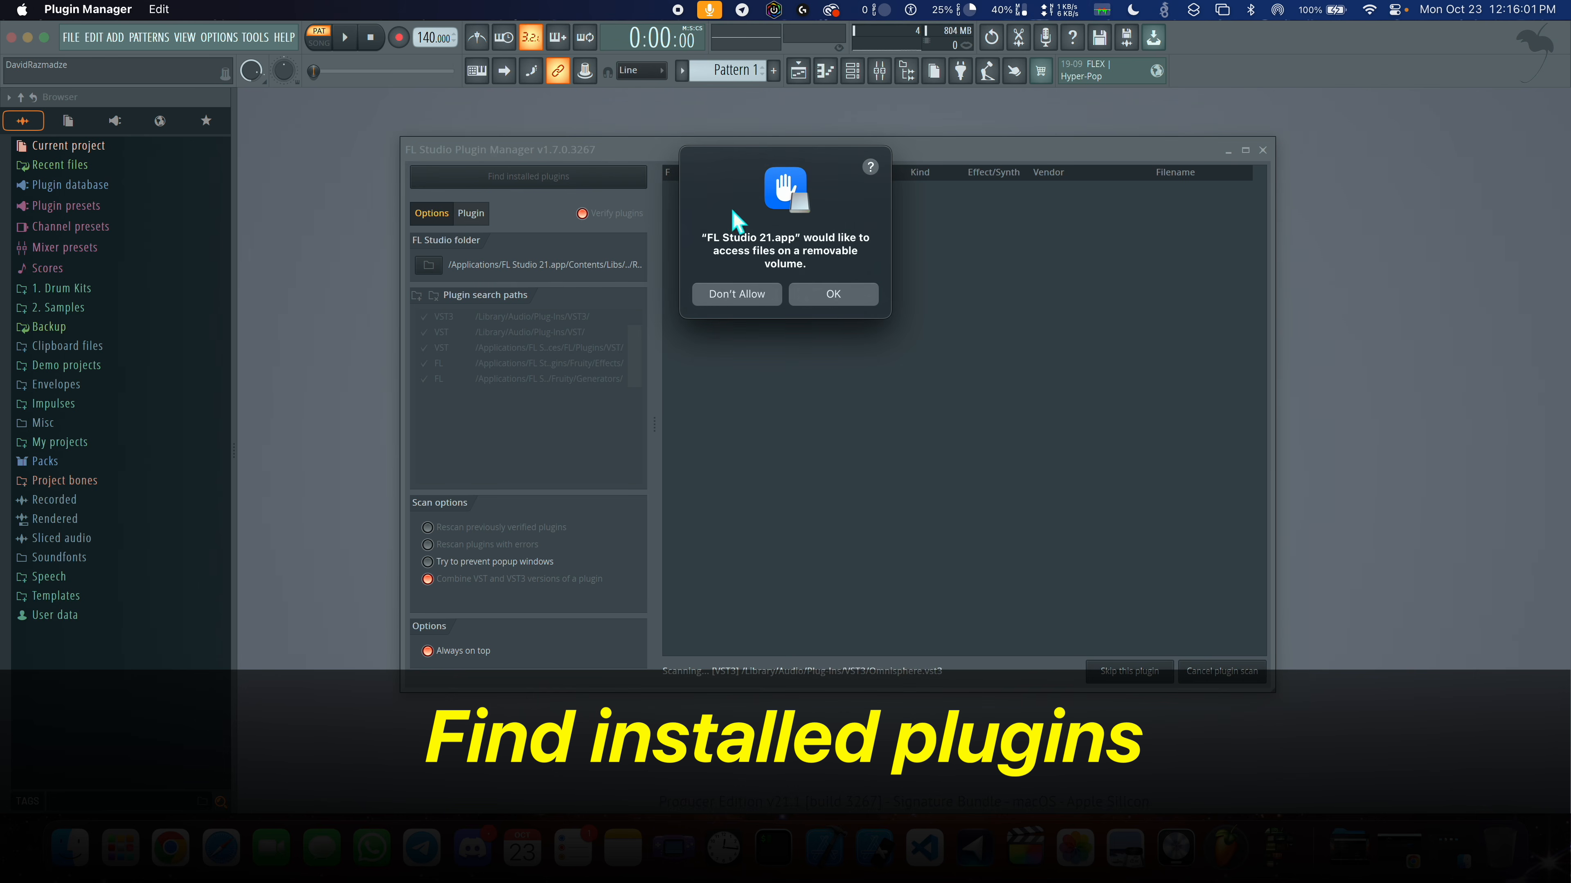
left_click(832, 296)
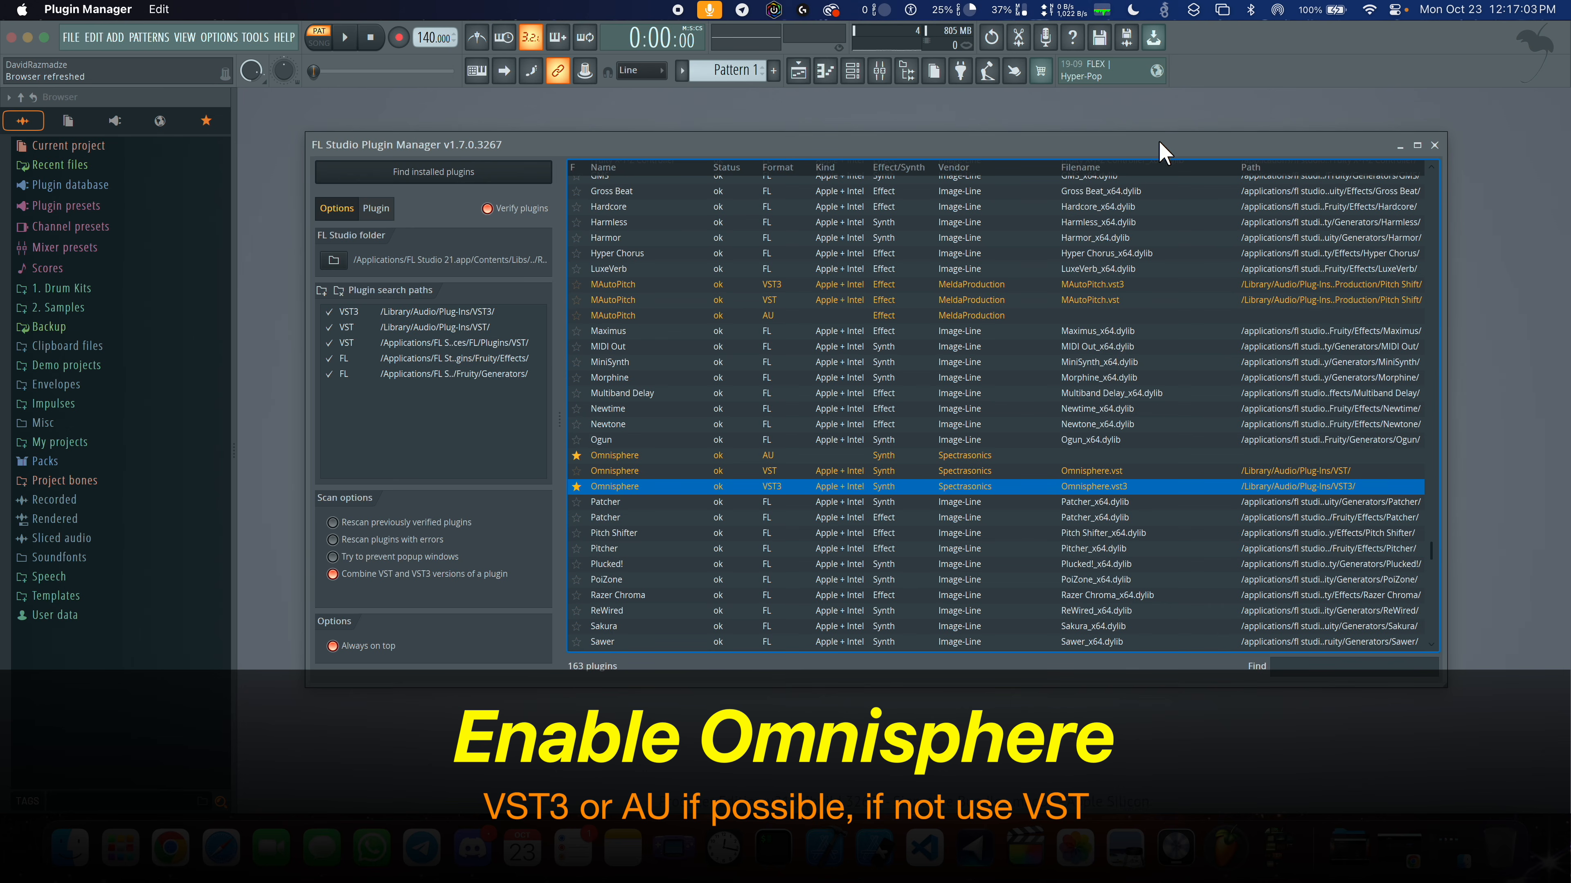
- Close the Plugin Manager and add Omnisphere as a new channel in the channel rack
left_click(1435, 146)
left_click(665, 303)
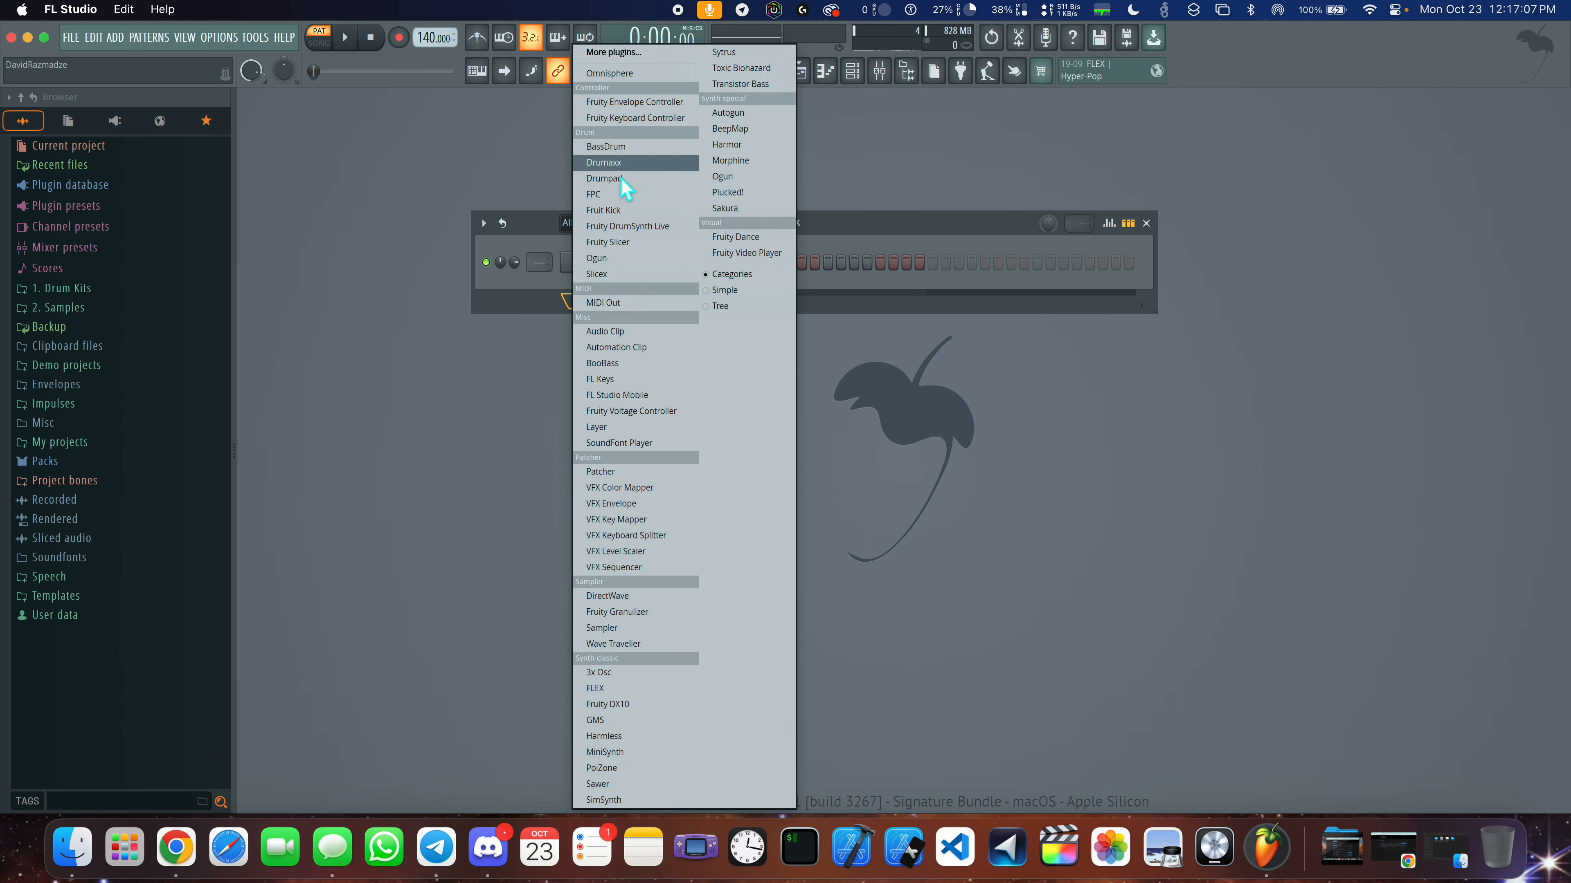
left_click(630, 74)
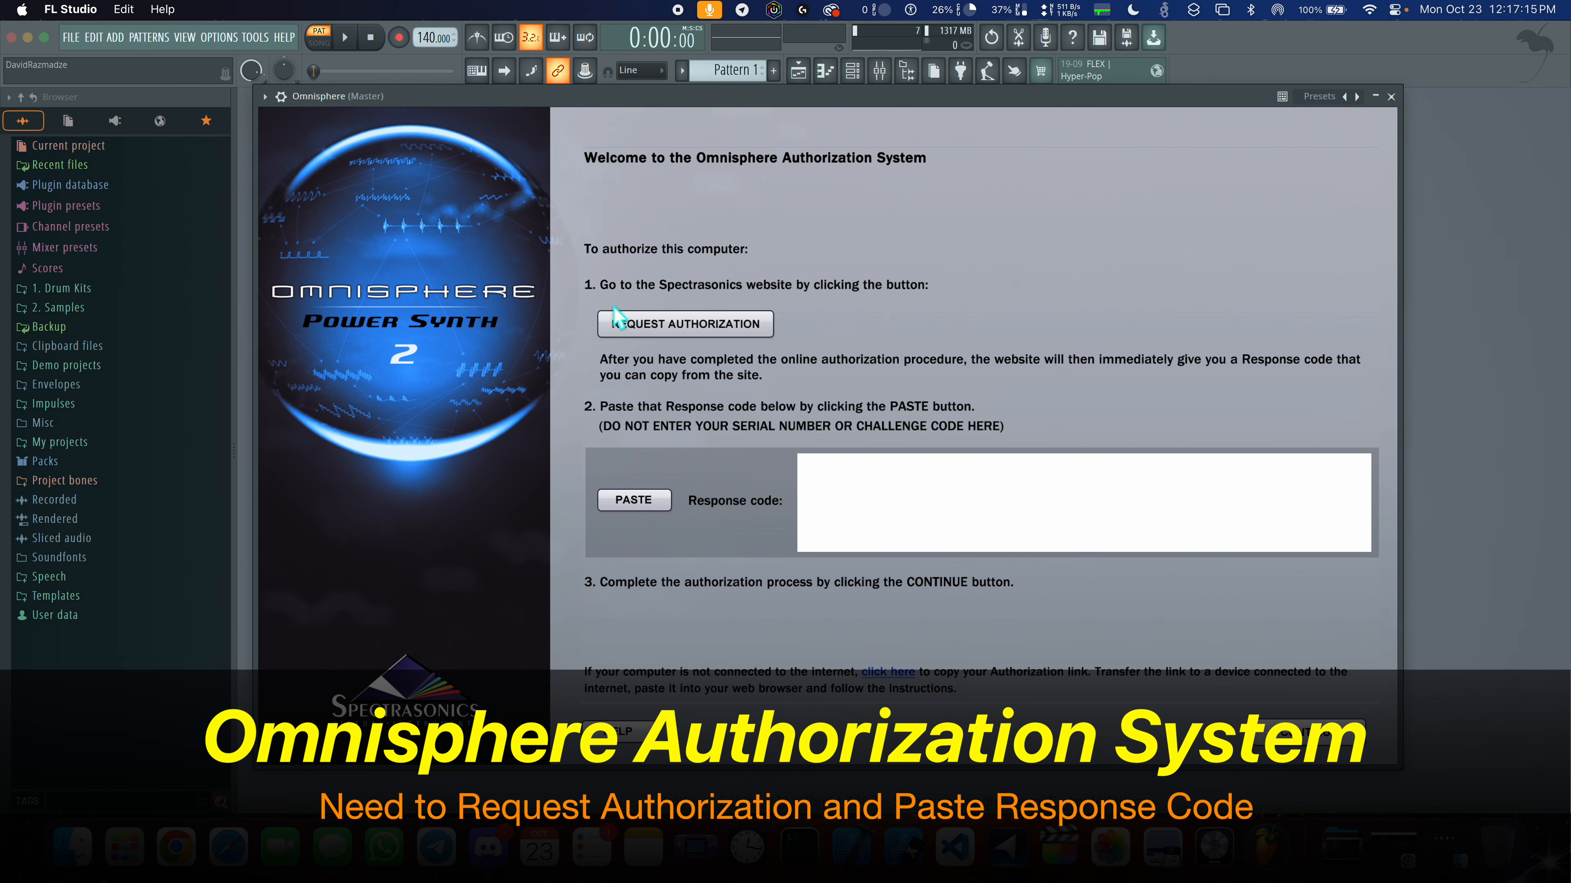
- Request authorization from the Omnisphere plugin, then complete and submit the computer details form on the Spectrasonics website
left_click(674, 328)
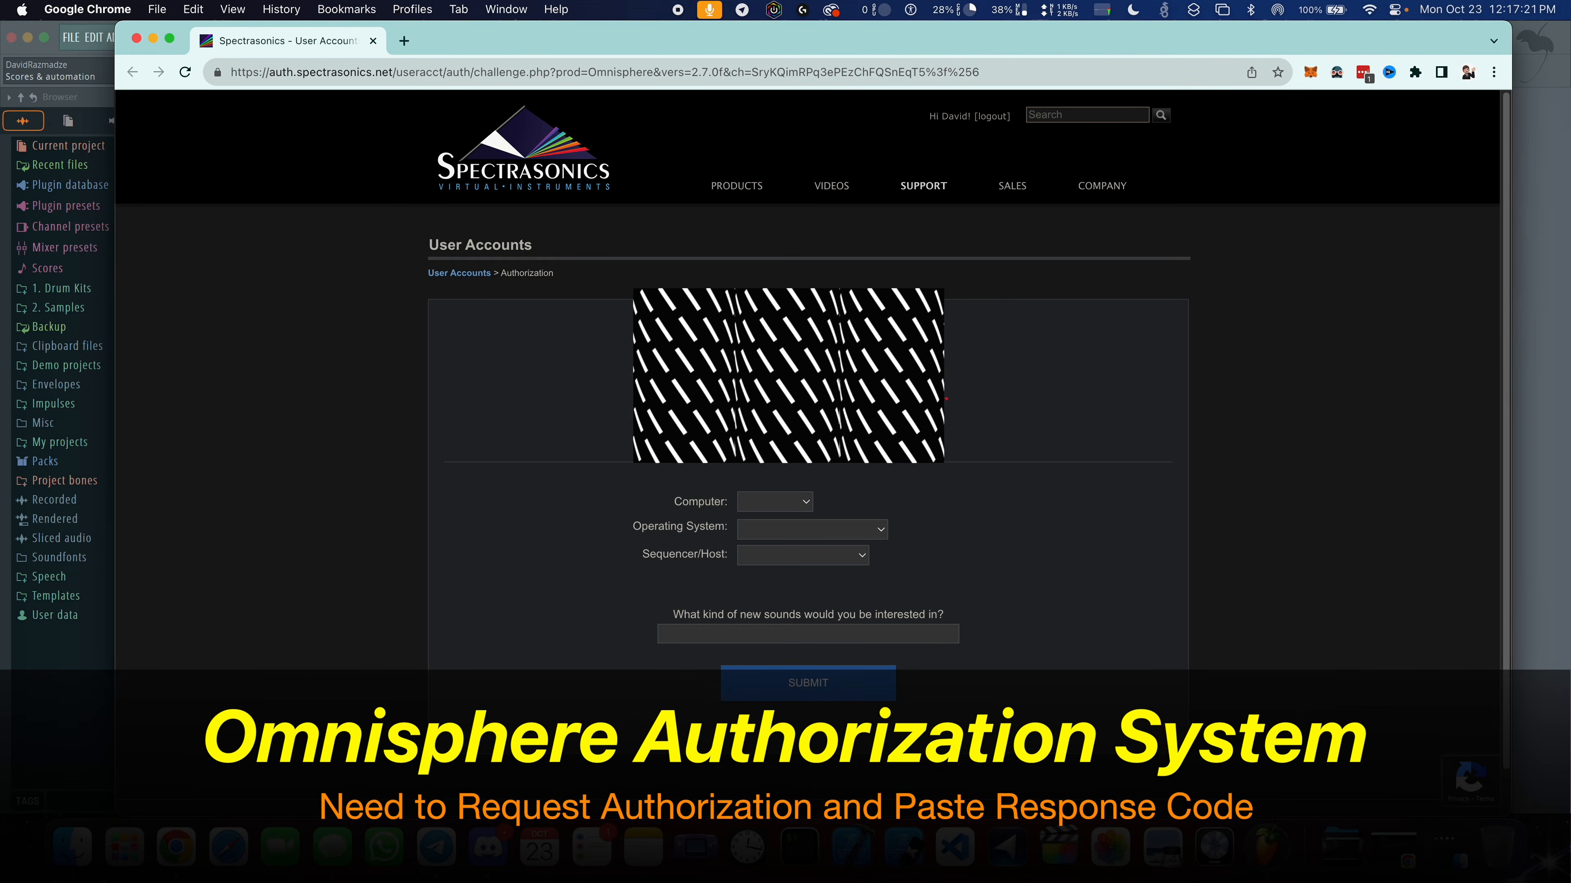
left_click(770, 502)
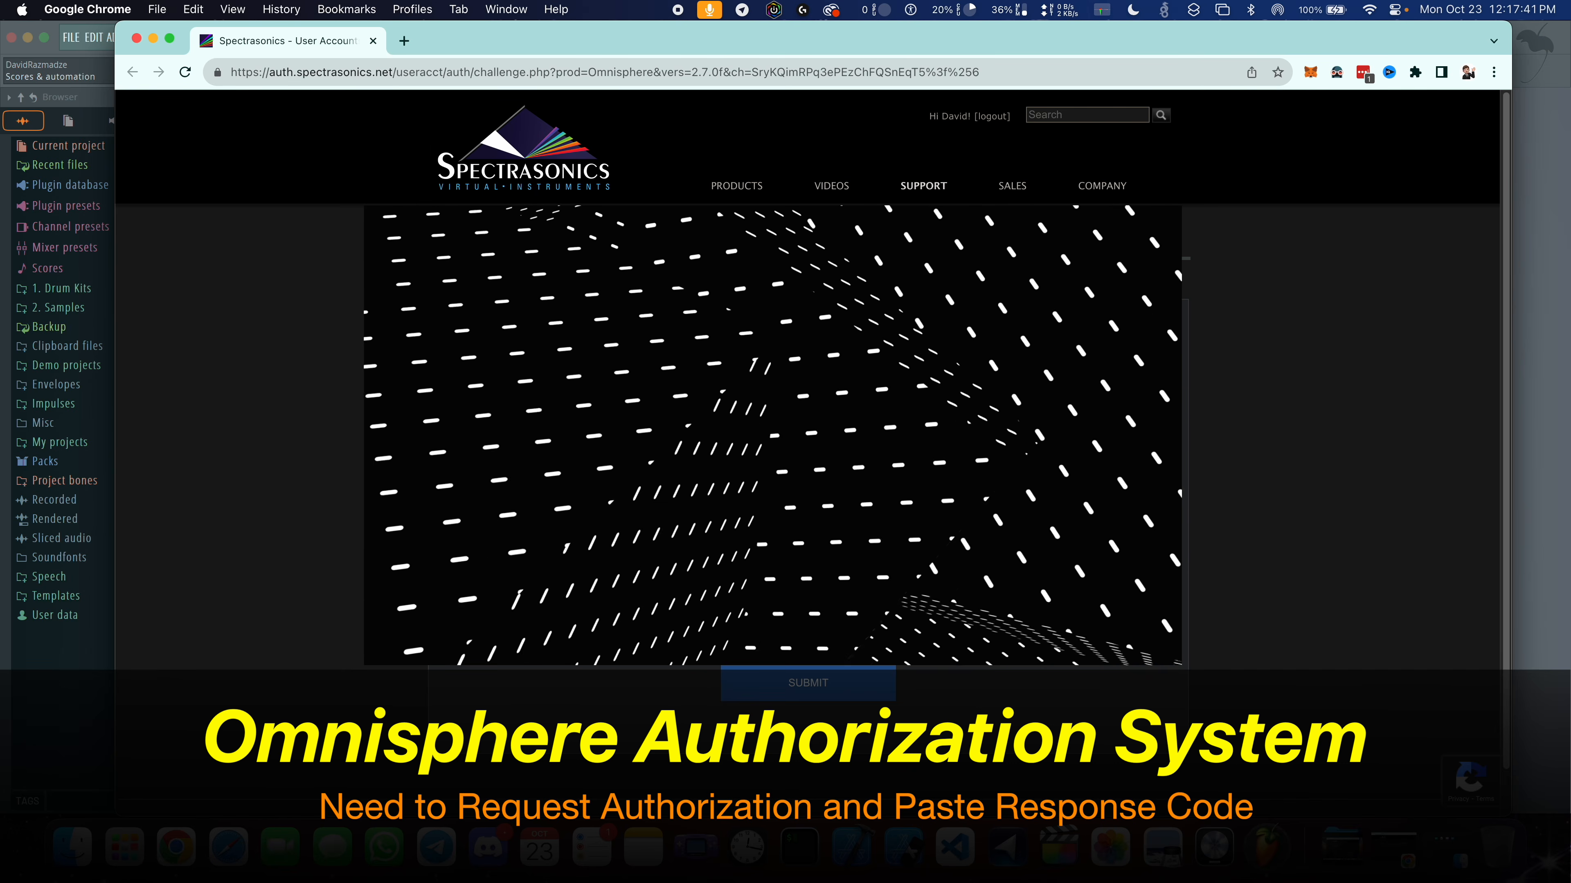
left_click(818, 688)
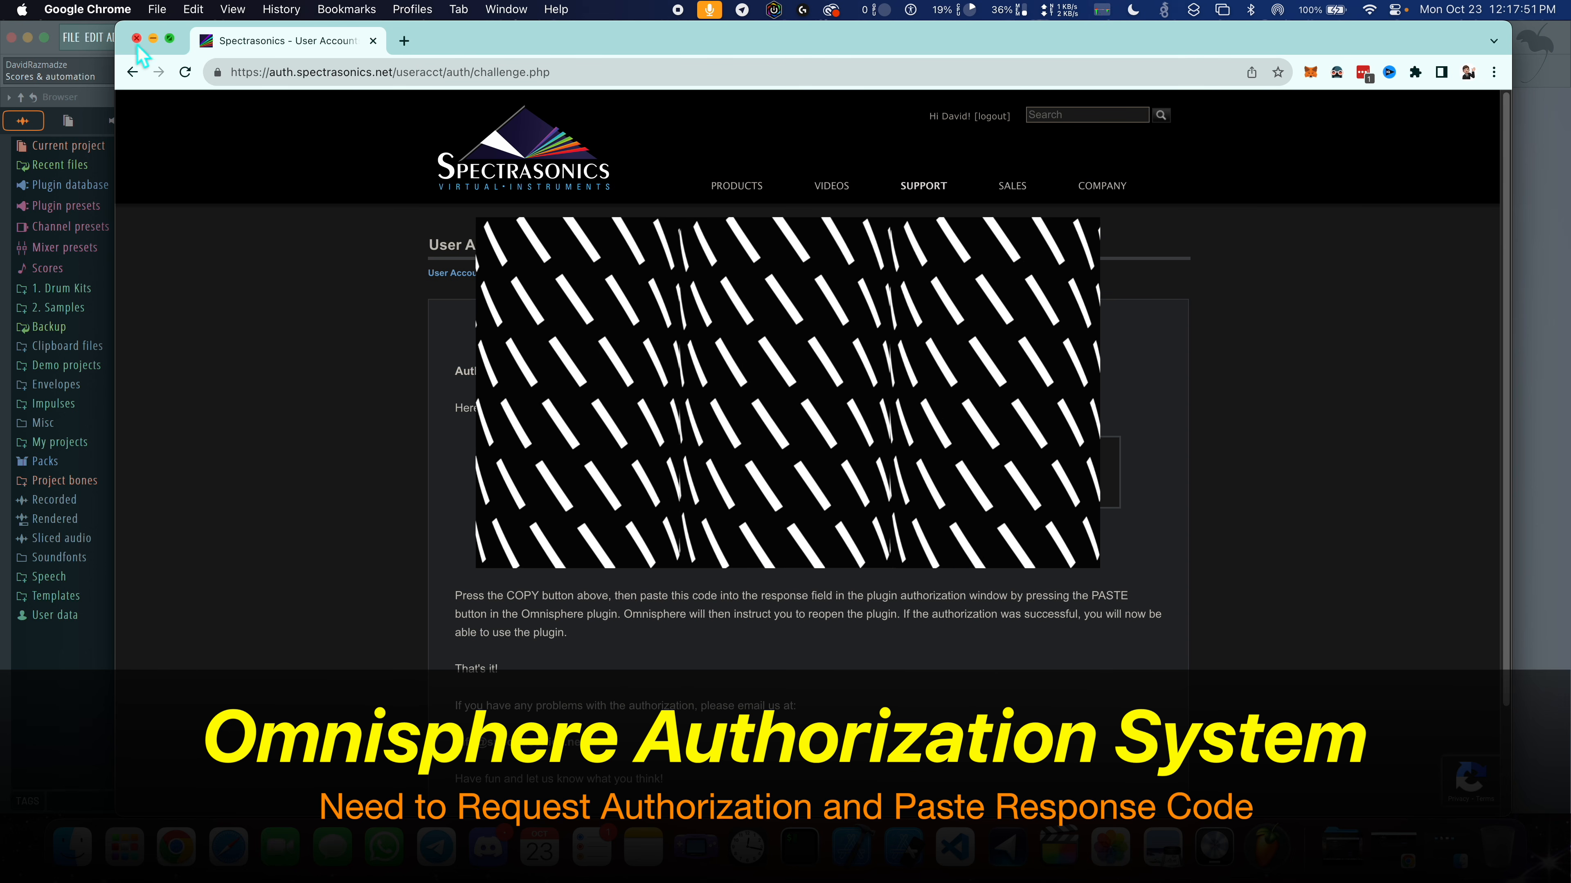
- Return from the Spectrasonics page to Omnisphere, submit the authorization response code, and close the plugin window
left_click(152, 39)
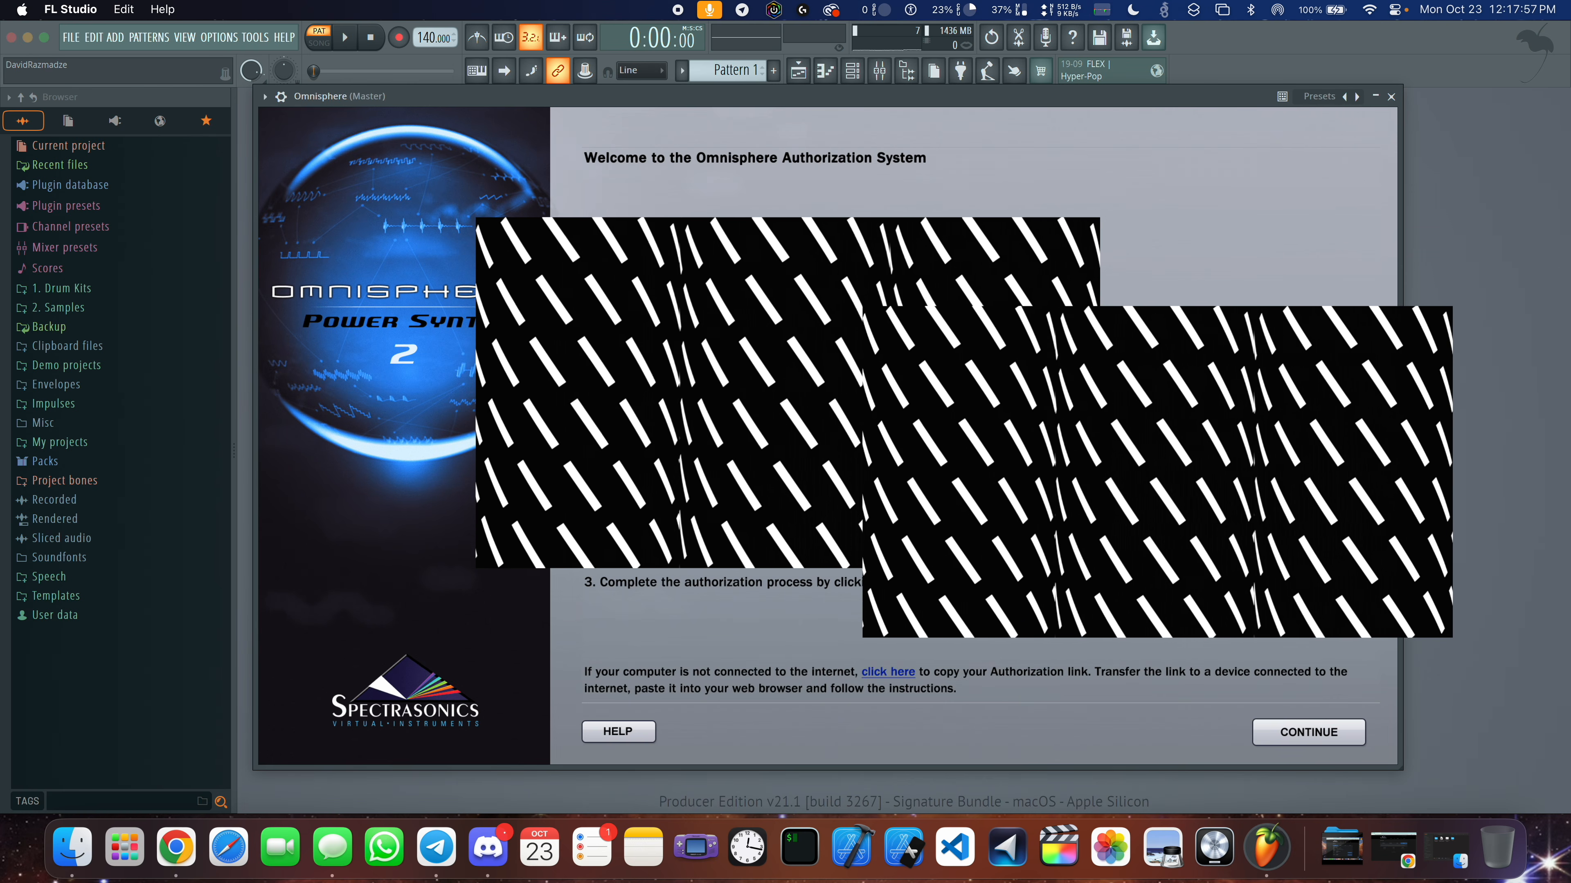
left_click(1315, 740)
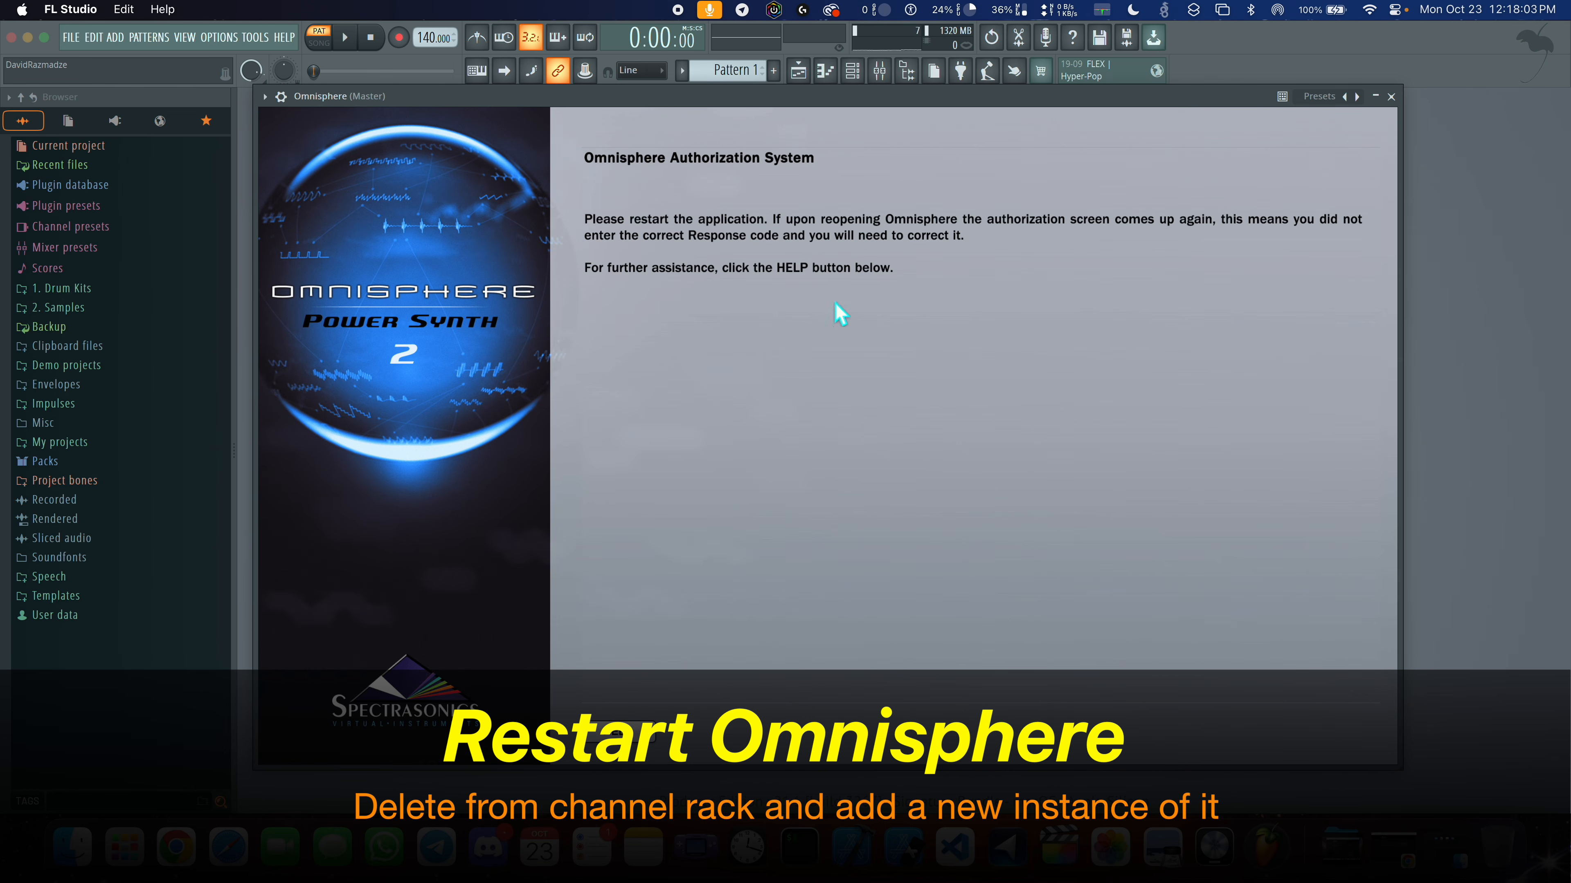
left_click(1391, 96)
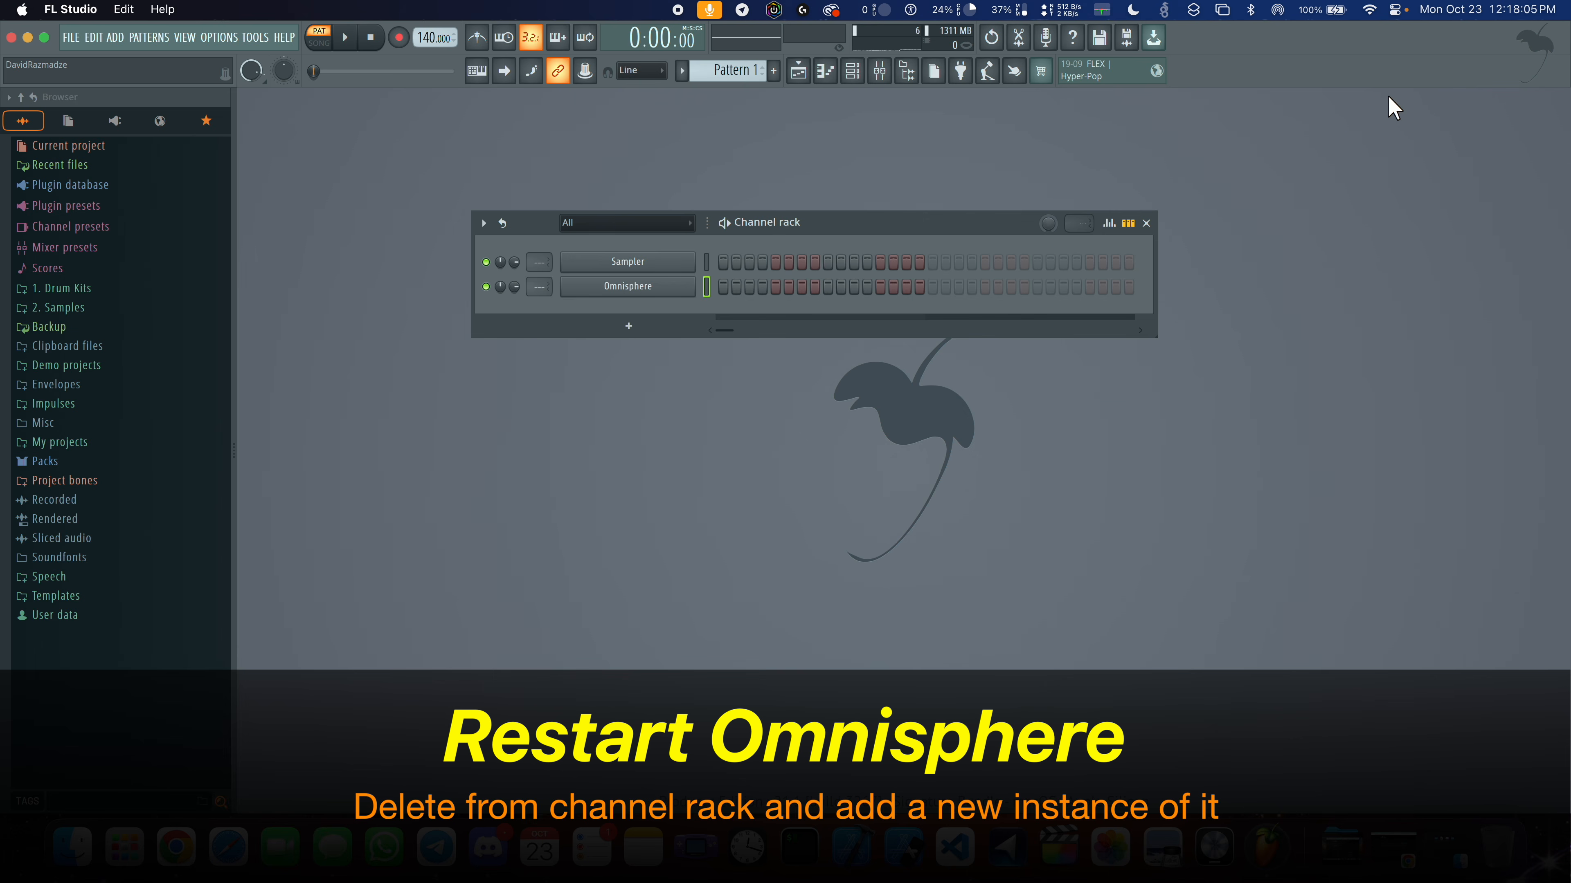
- Delete the Omnisphere channel from the channel rack and add a new Omnisphere instance
right_click(686, 285)
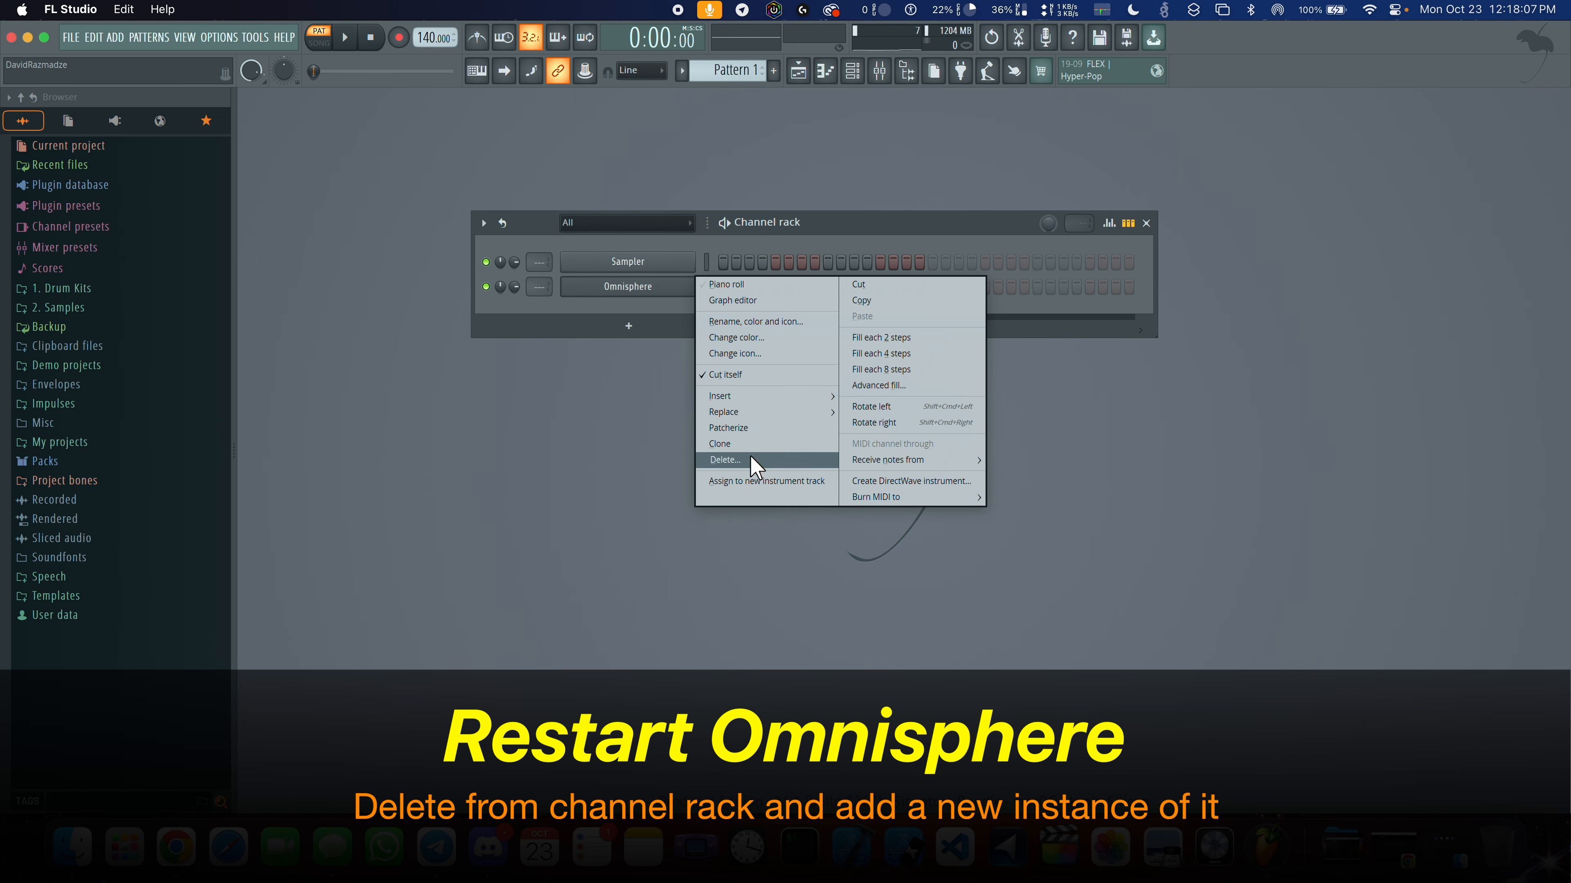
left_click(711, 459)
left_click(823, 481)
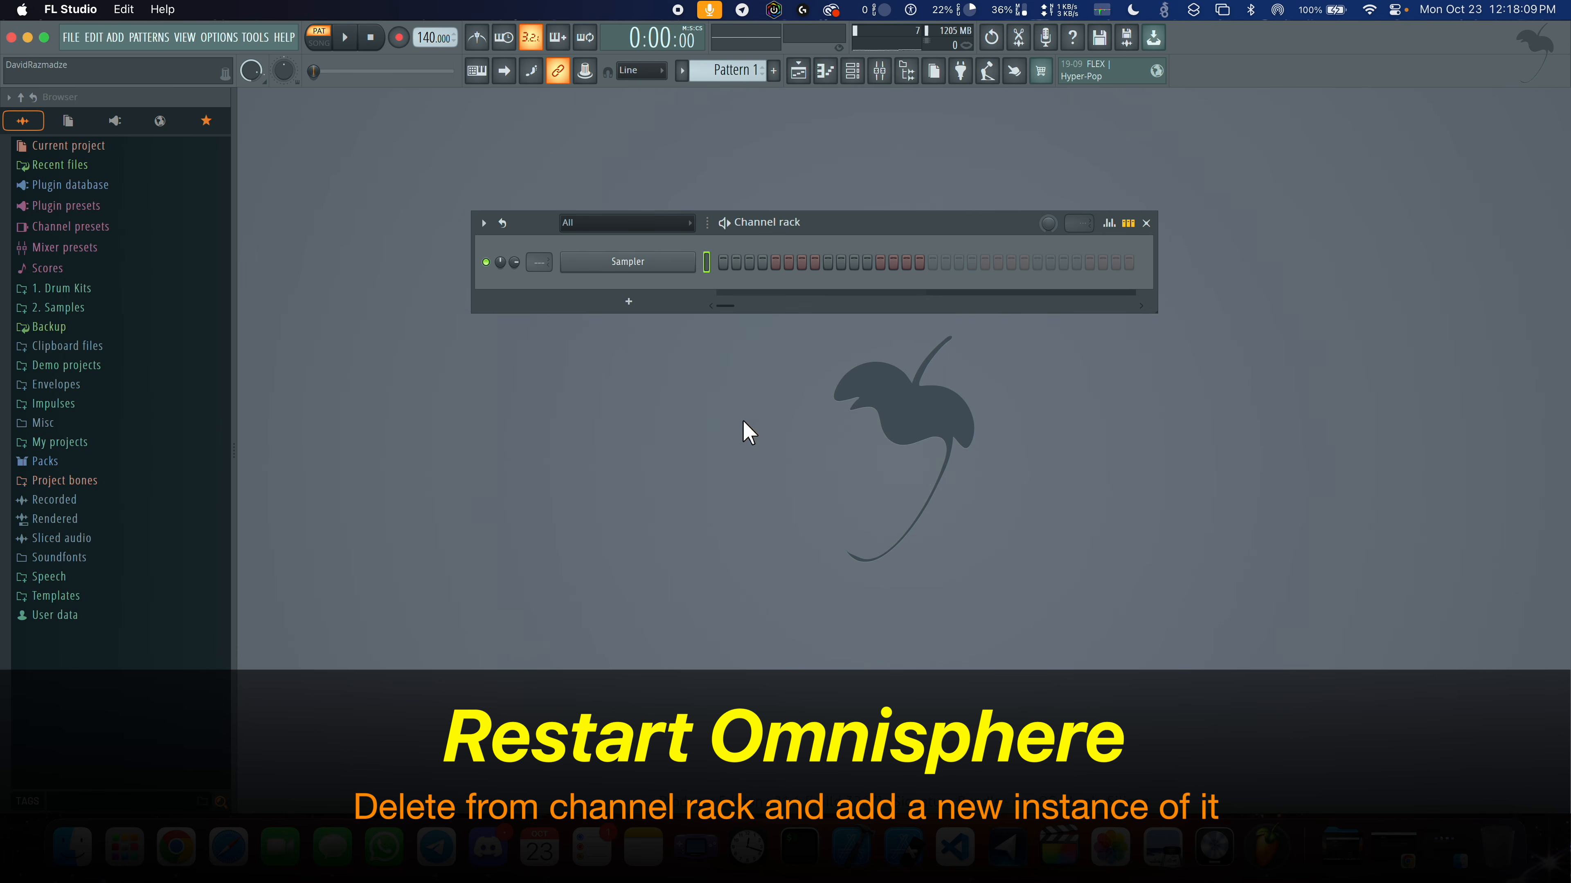
left_click(643, 303)
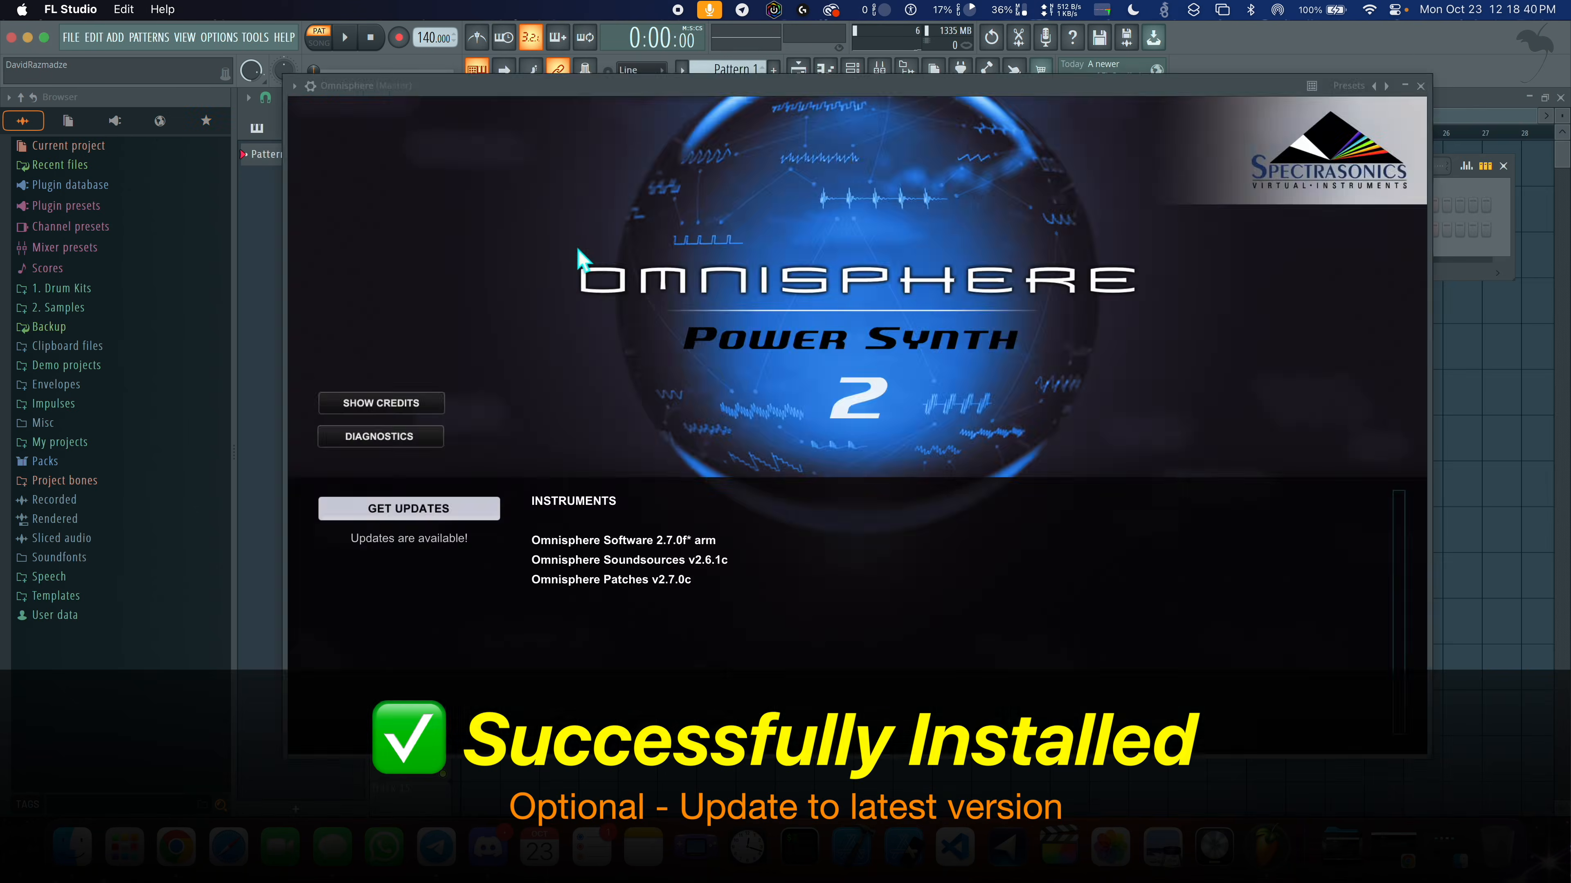
- Dismiss Omnisphere's start page, try the Wakandan War Rhino, Backwards Neosoul and Drop Springs patches, and look through the patch list
left_click(591, 458)
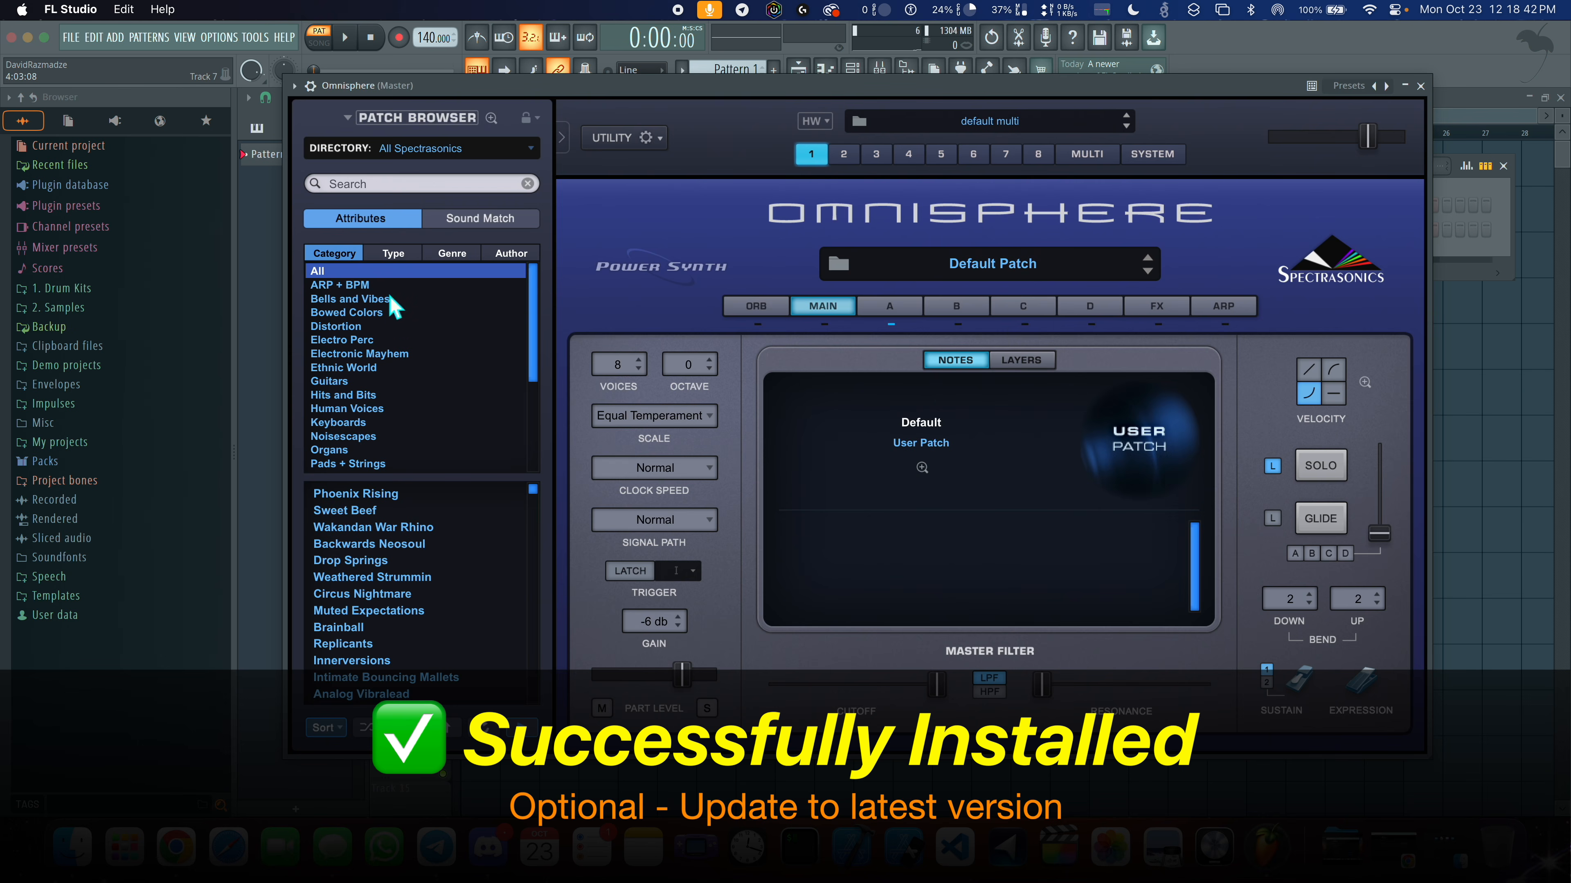
left_click(396, 528)
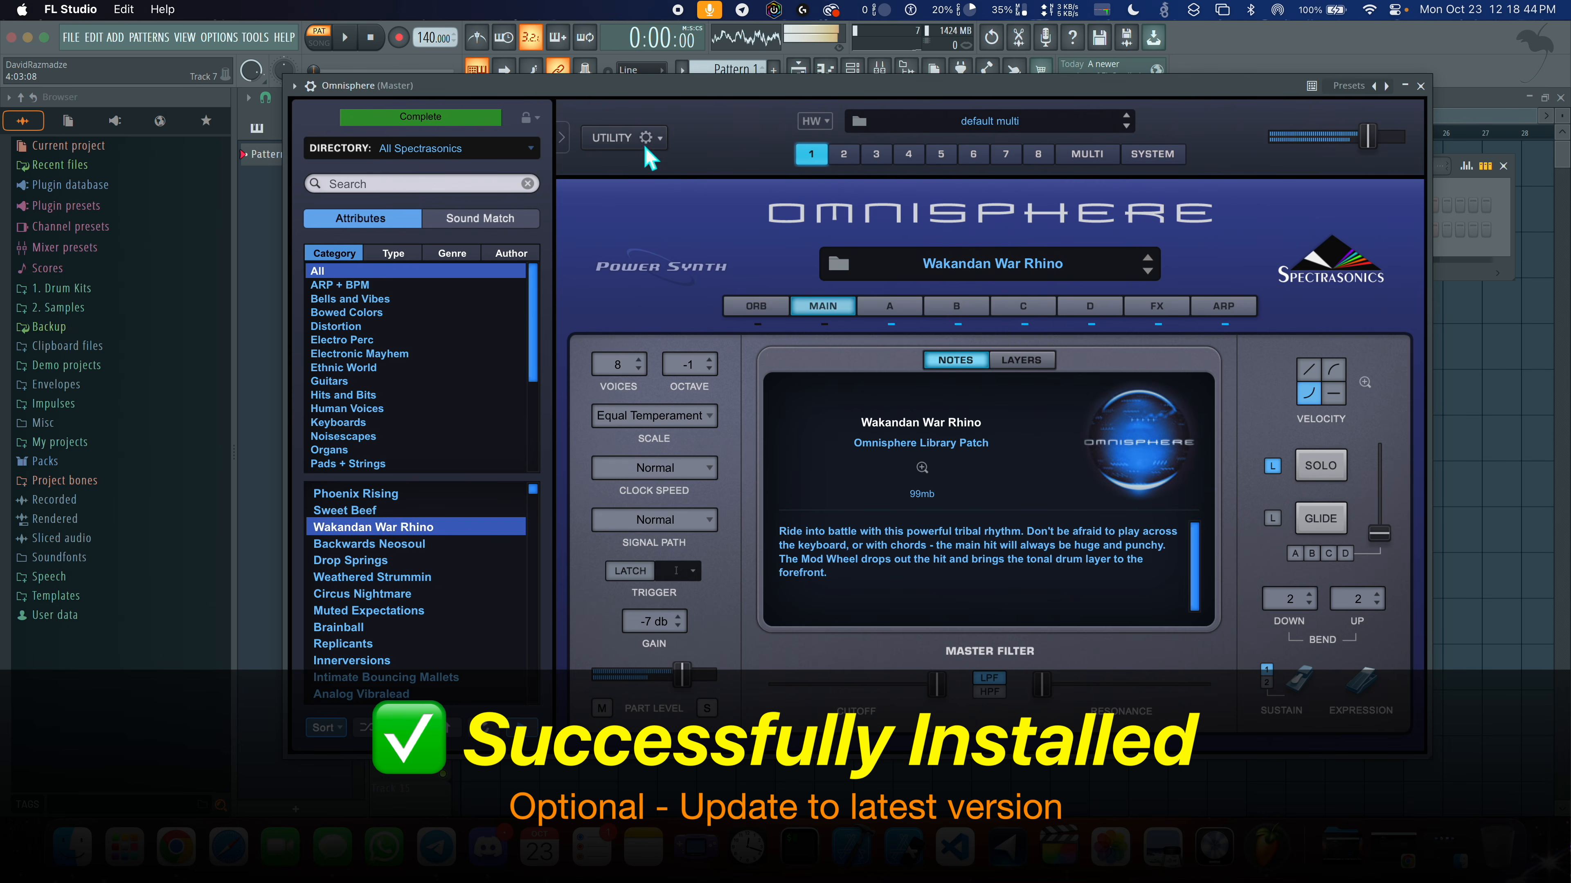
left_click(439, 547)
key("Down")
left_click_drag(533, 491, 561, 691)
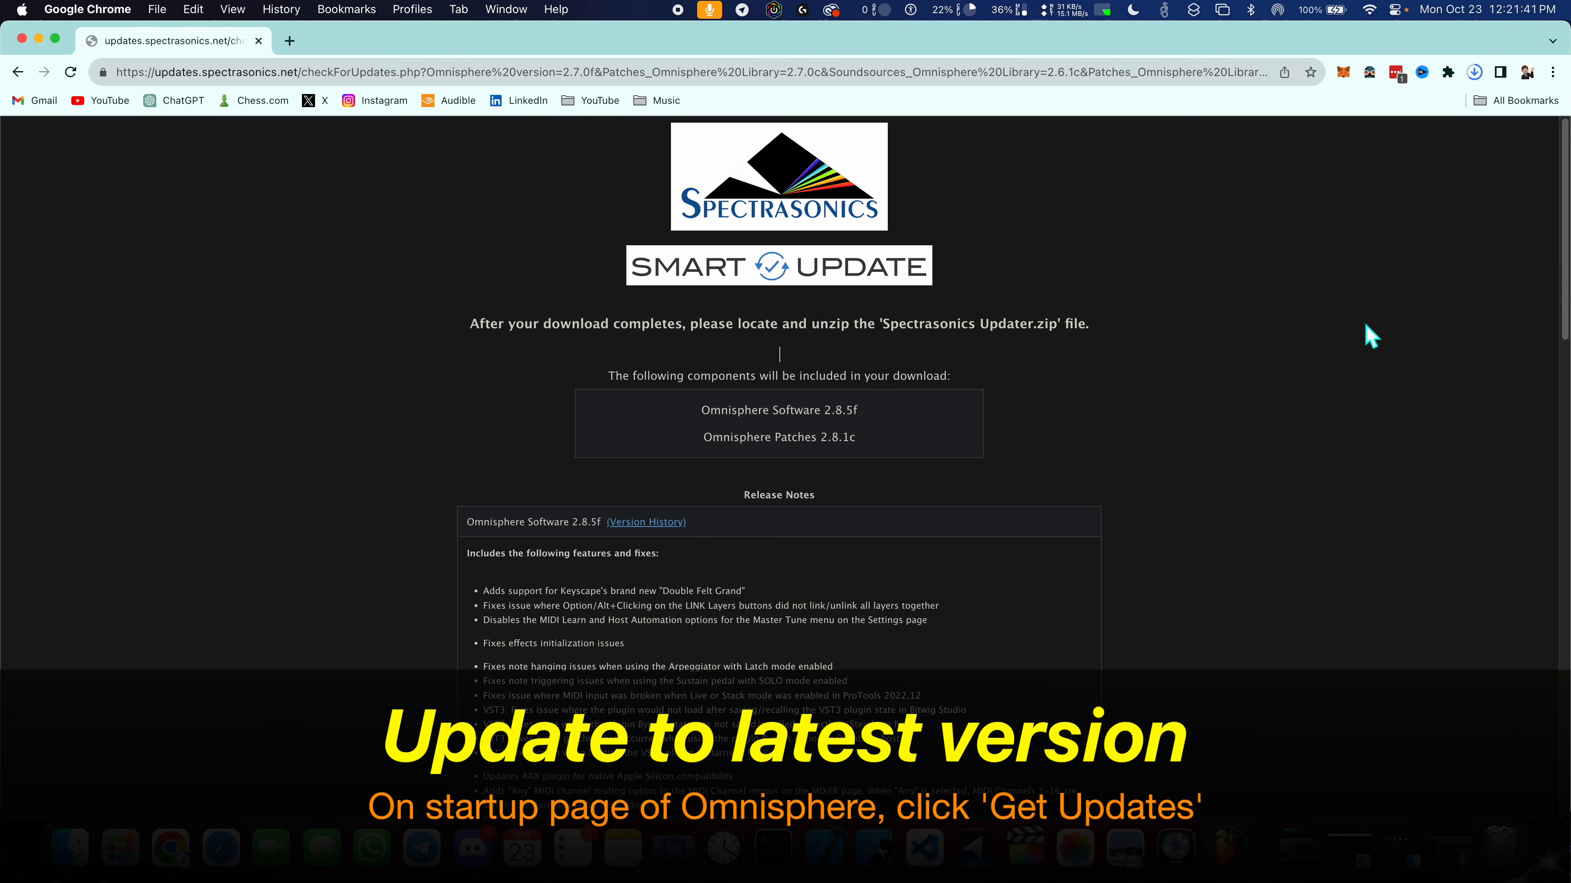
- Narrow the browser window to uncover the updater download on the desktop, and quit FL Studio
left_click_drag(1569, 311, 1242, 348)
left_click(1493, 341)
left_click(1517, 221)
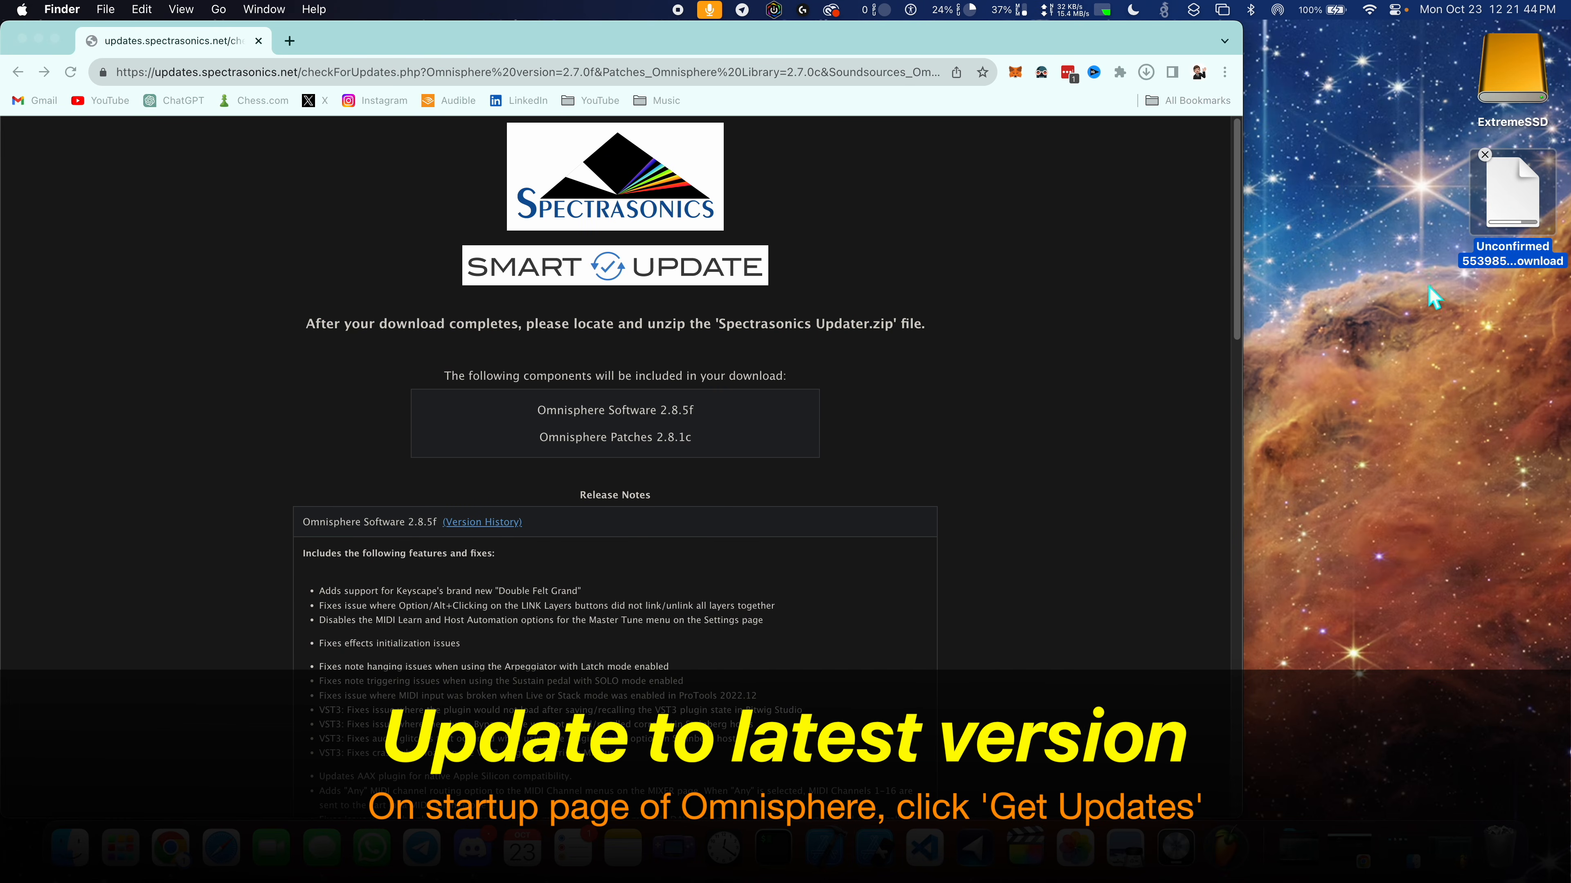
right_click(1238, 829)
left_click(1242, 772)
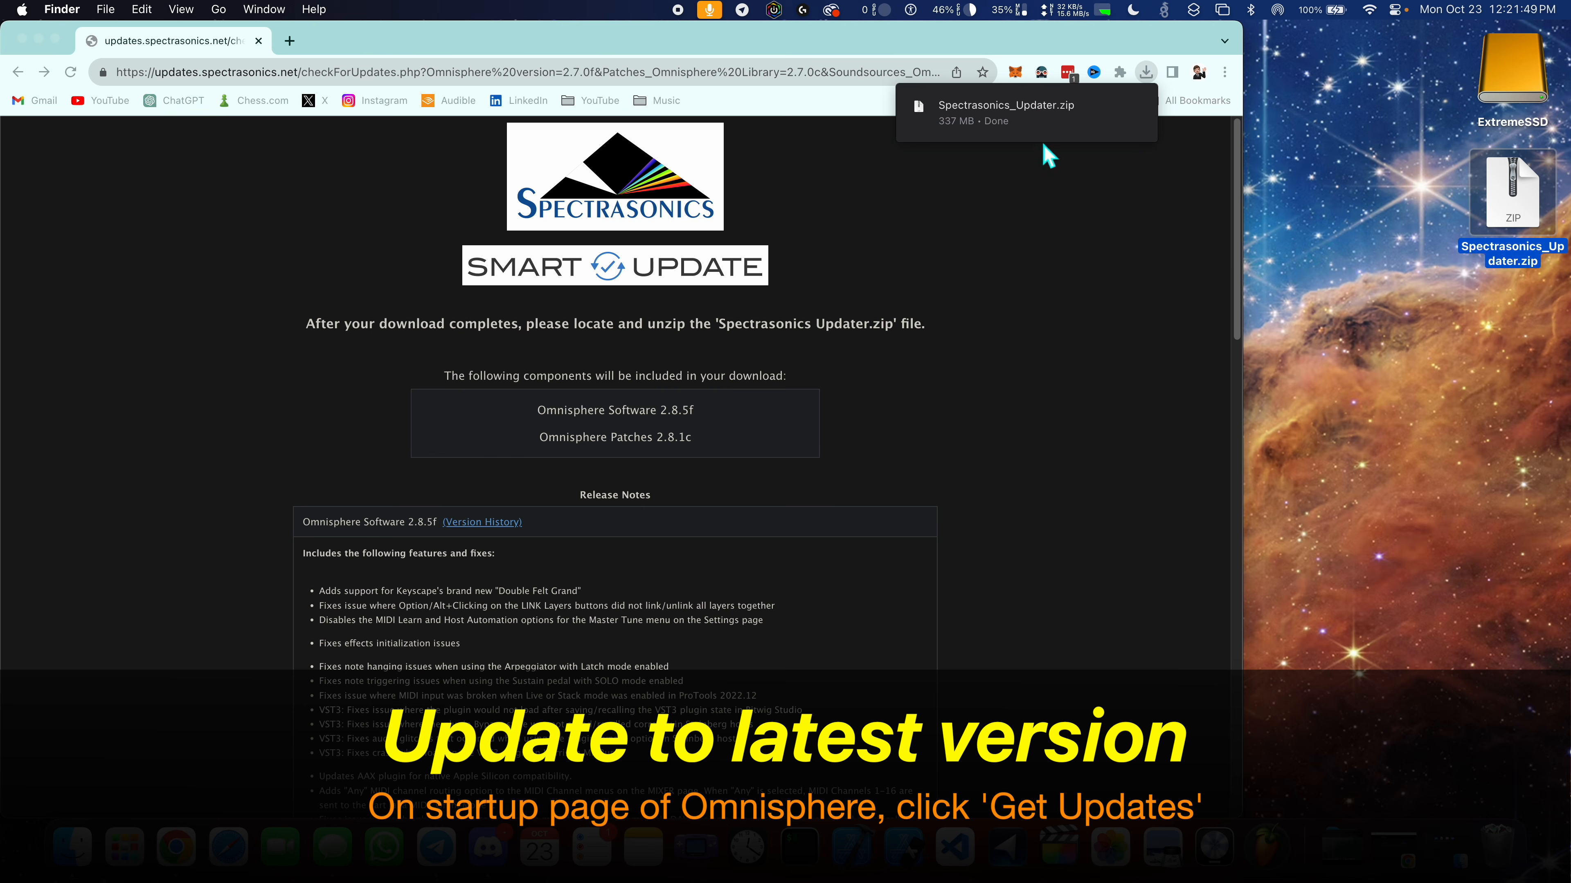
- Extract Spectrasonics_Updater.zip on the desktop and open the resulting Spectrasonics Updater folder
double_click(1536, 202)
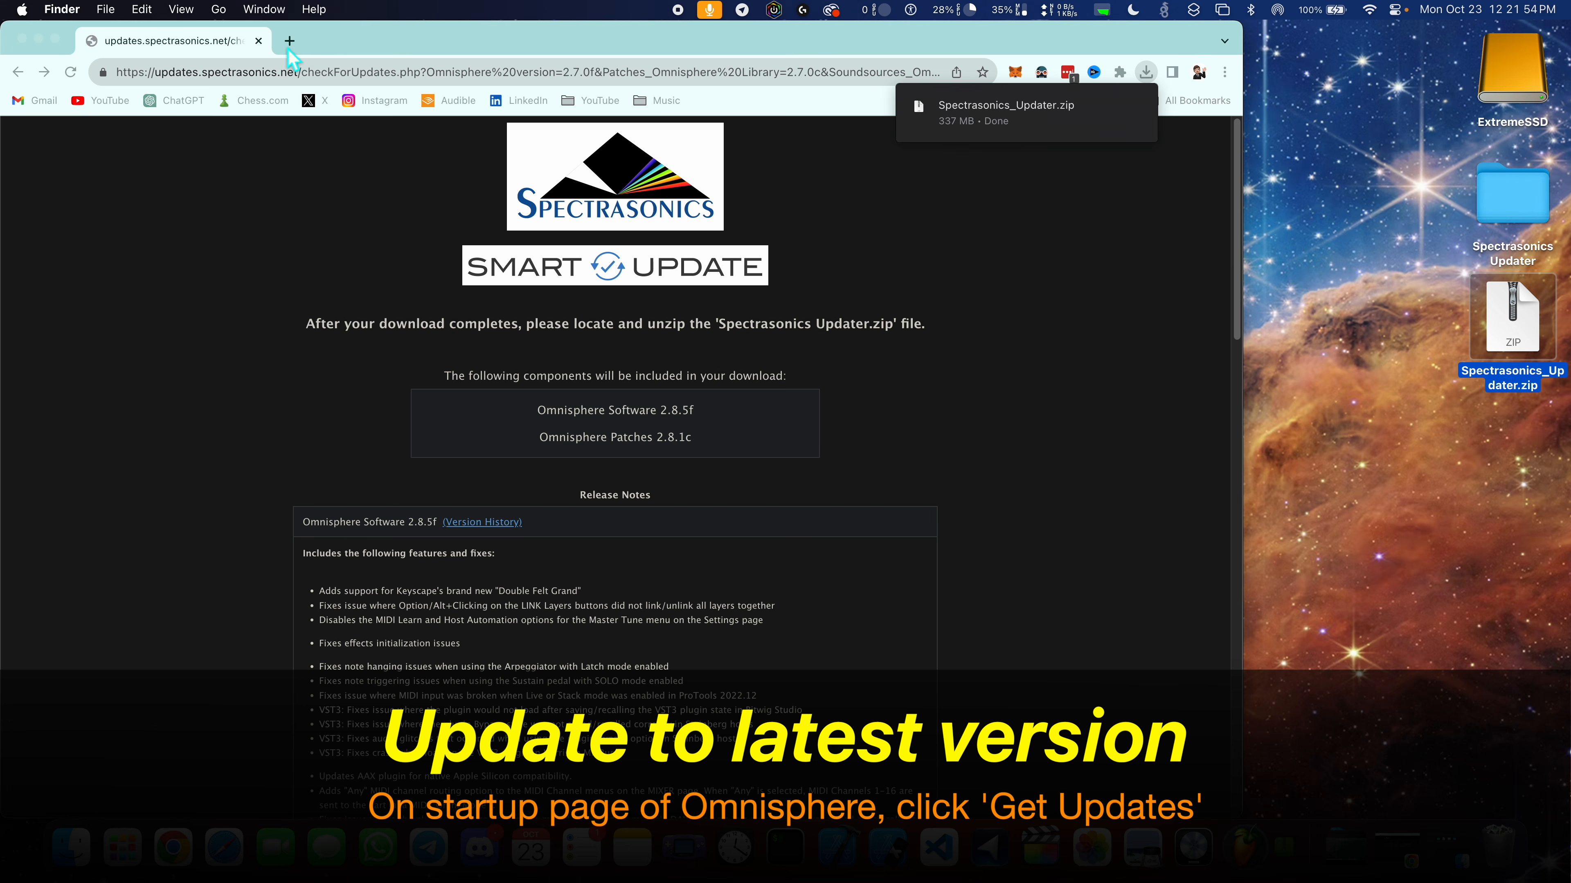
scroll(630, 433, "down", 5)
scroll(627, 422, "up", 5)
left_click(1567, 522)
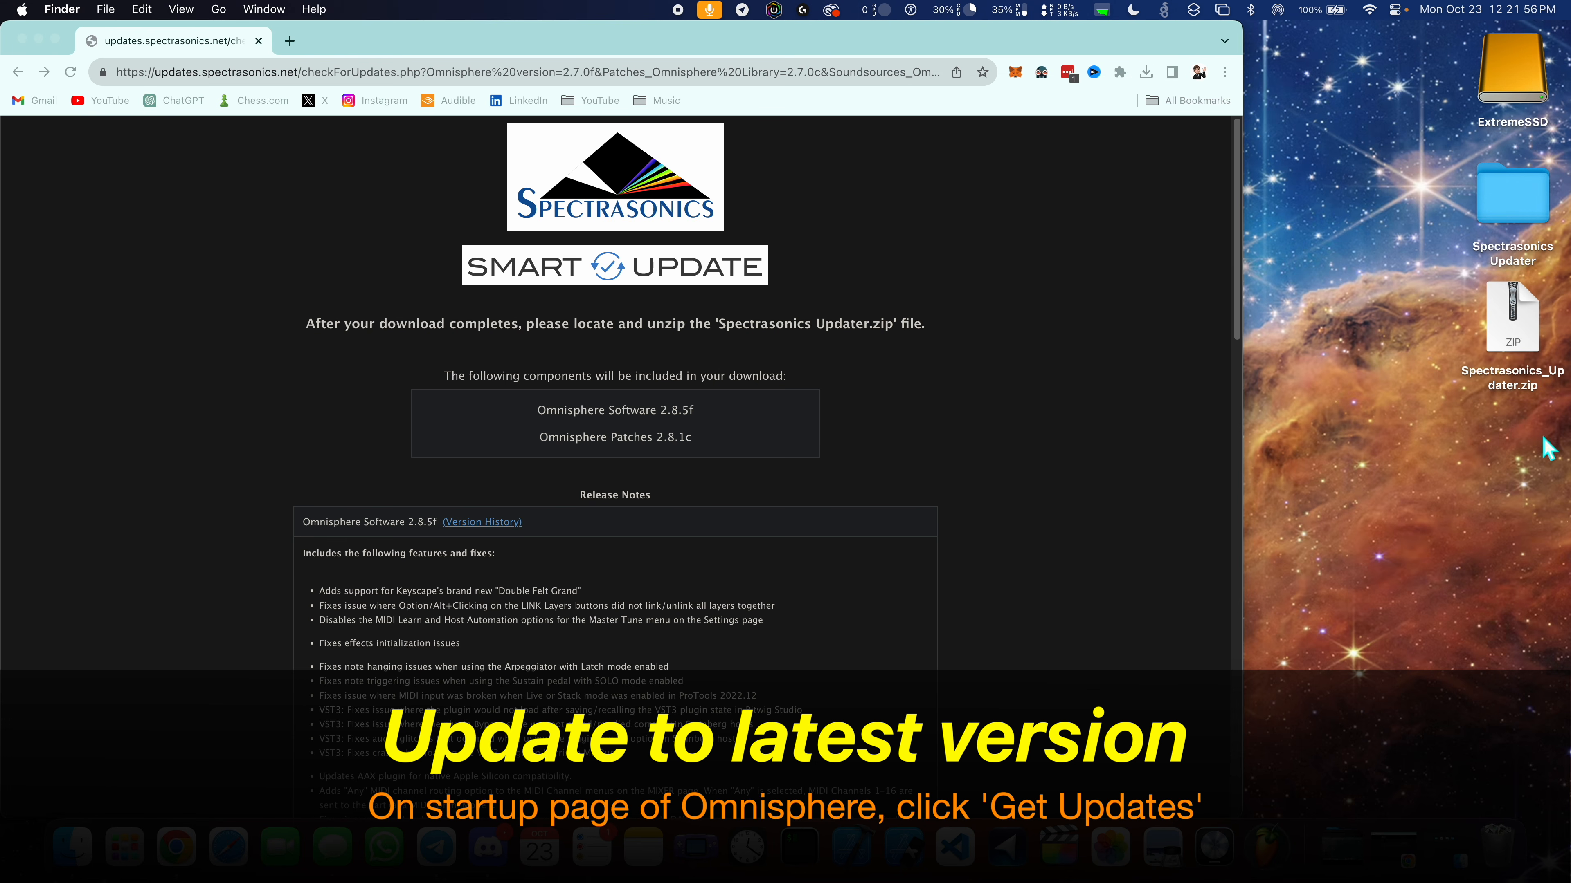
double_click(1532, 218)
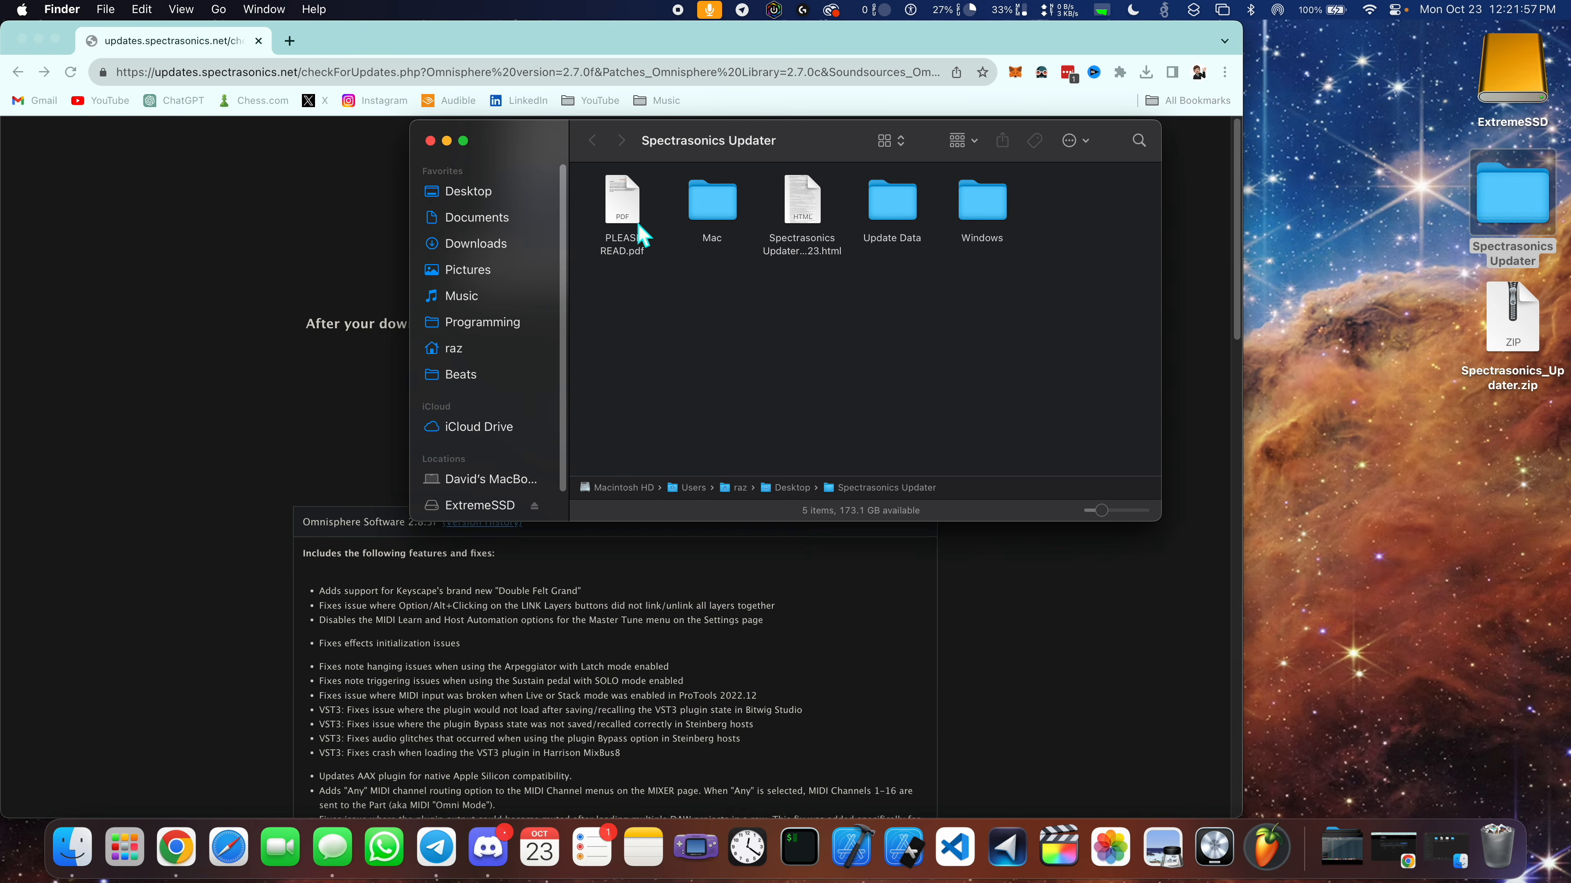
- Preview the instructions in PLEASE READ.pdf, and launch the Spectrasonics Updater.pkg installer from the Mac folder
left_click(618, 218)
key("space")
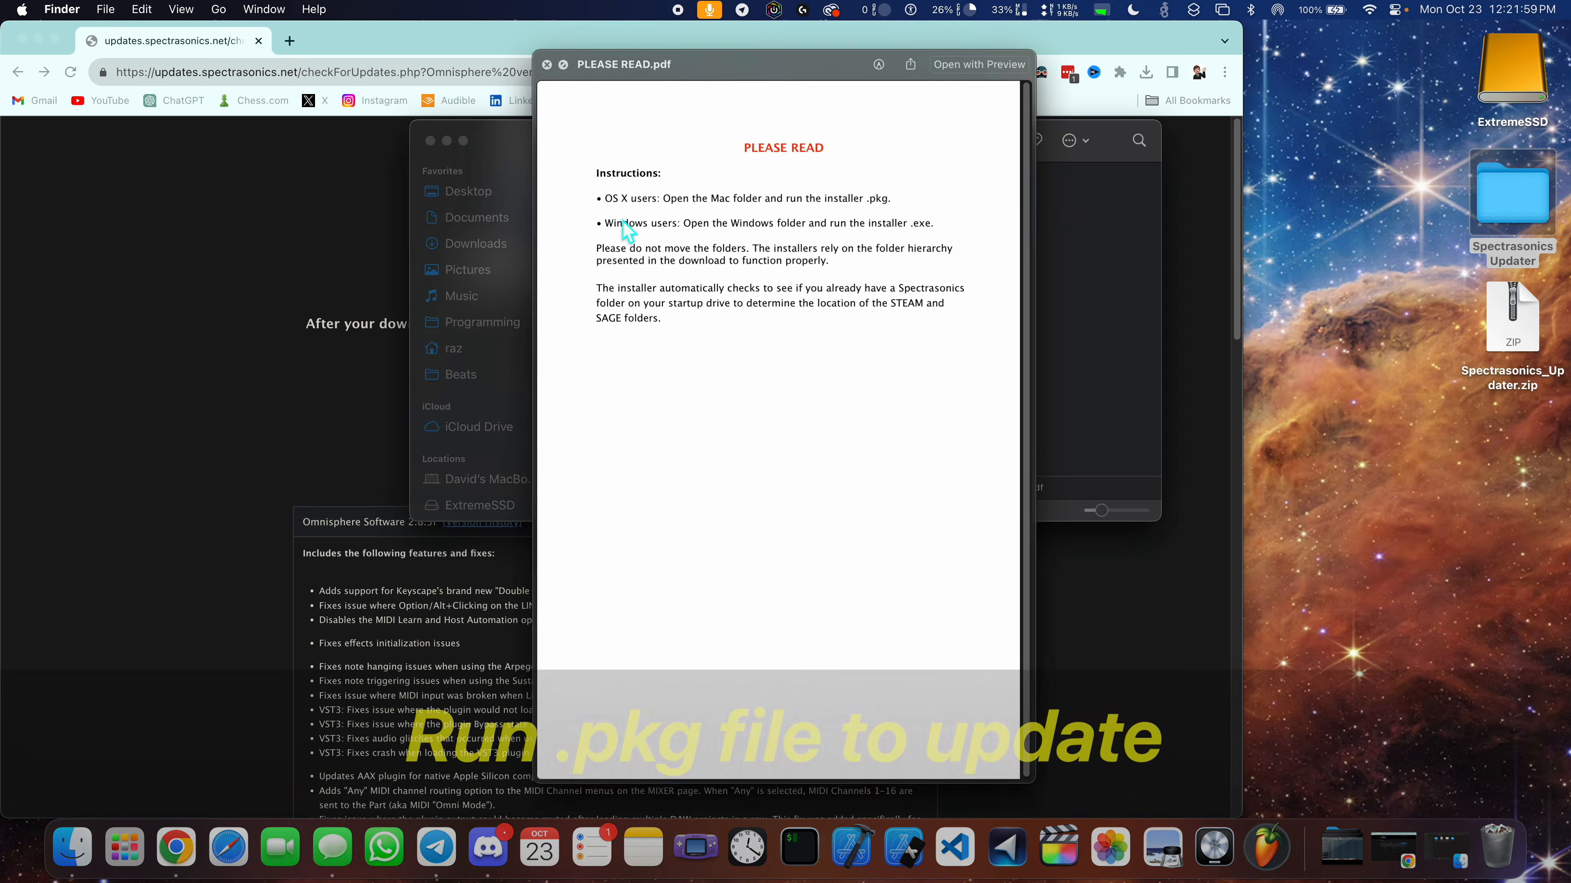
key("space")
double_click(717, 238)
left_click(692, 204)
double_click(820, 205)
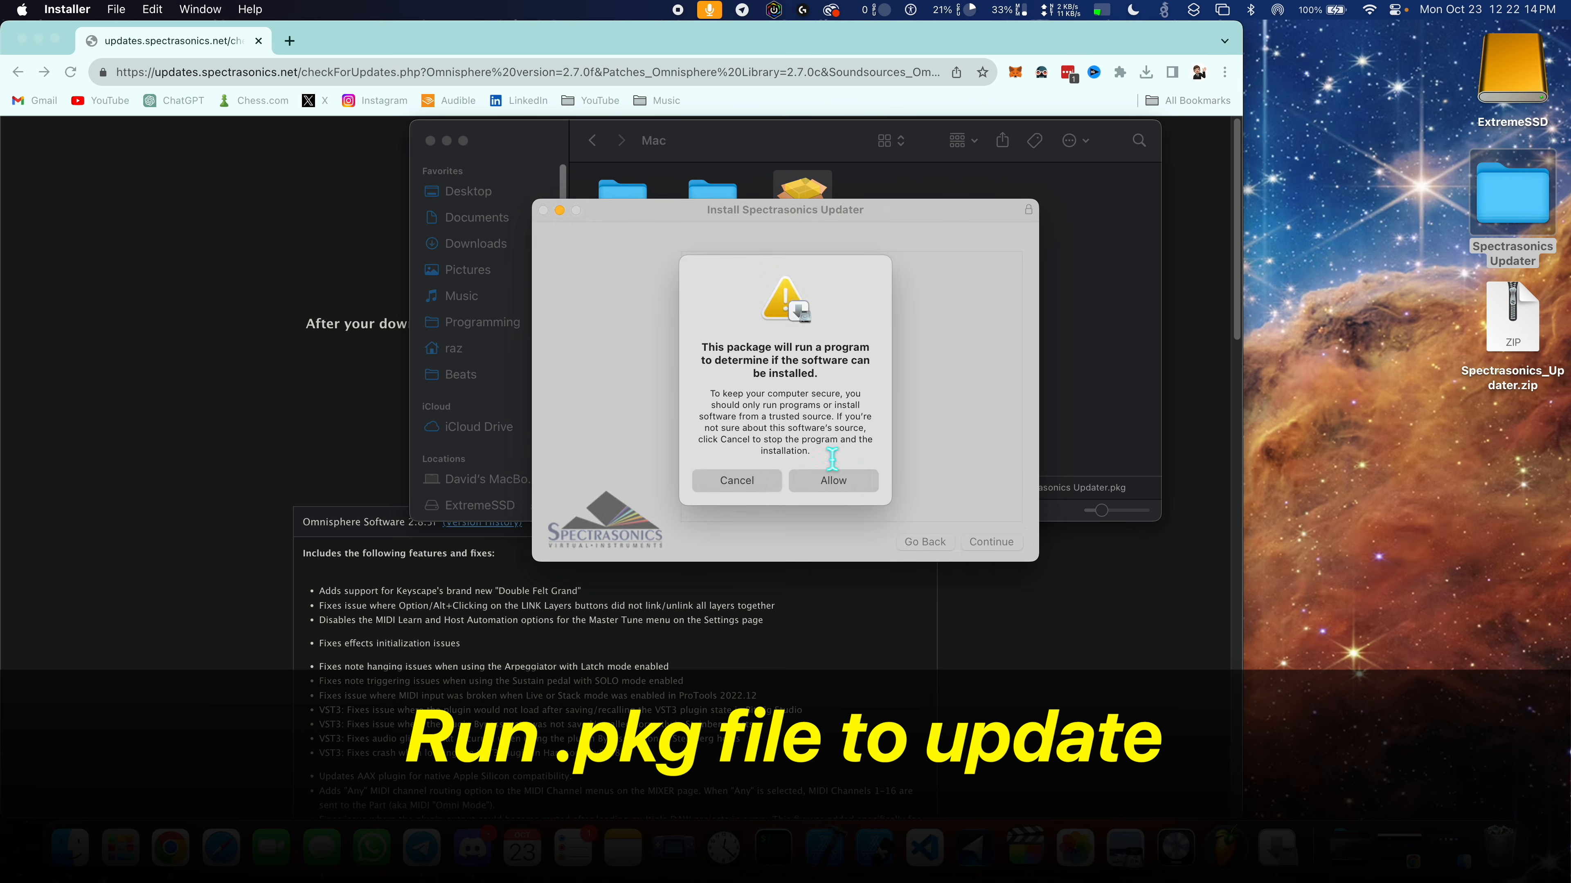
- Allow the installer package to run, install for all users of this computer, and authorize it with the Mac account password
left_click(839, 485)
left_click(845, 294)
left_click(989, 543)
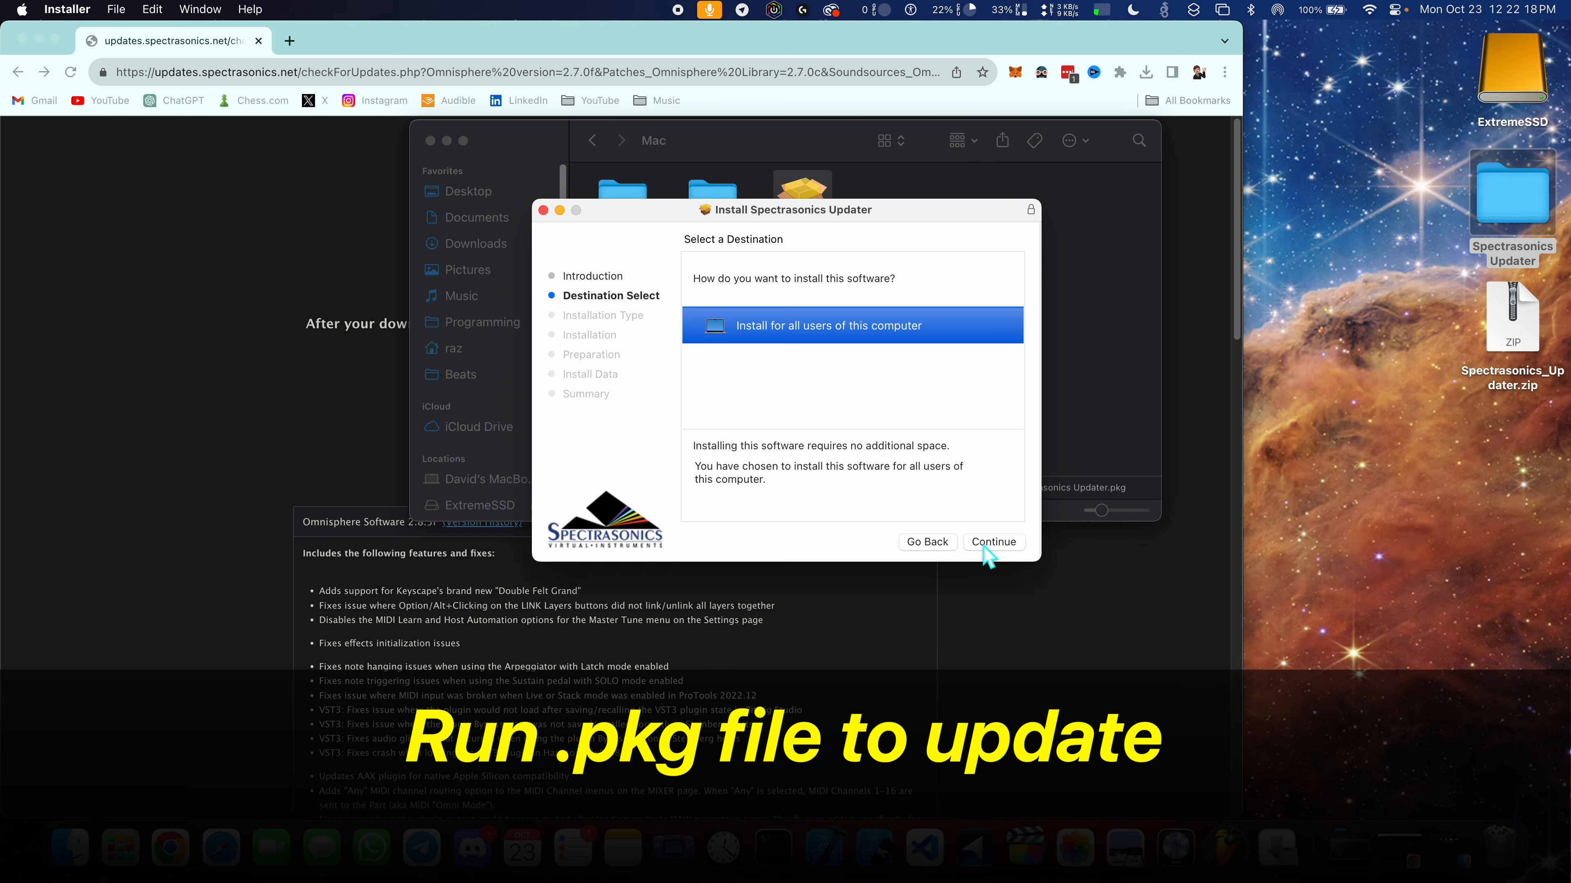
left_click(990, 545)
left_click(992, 544)
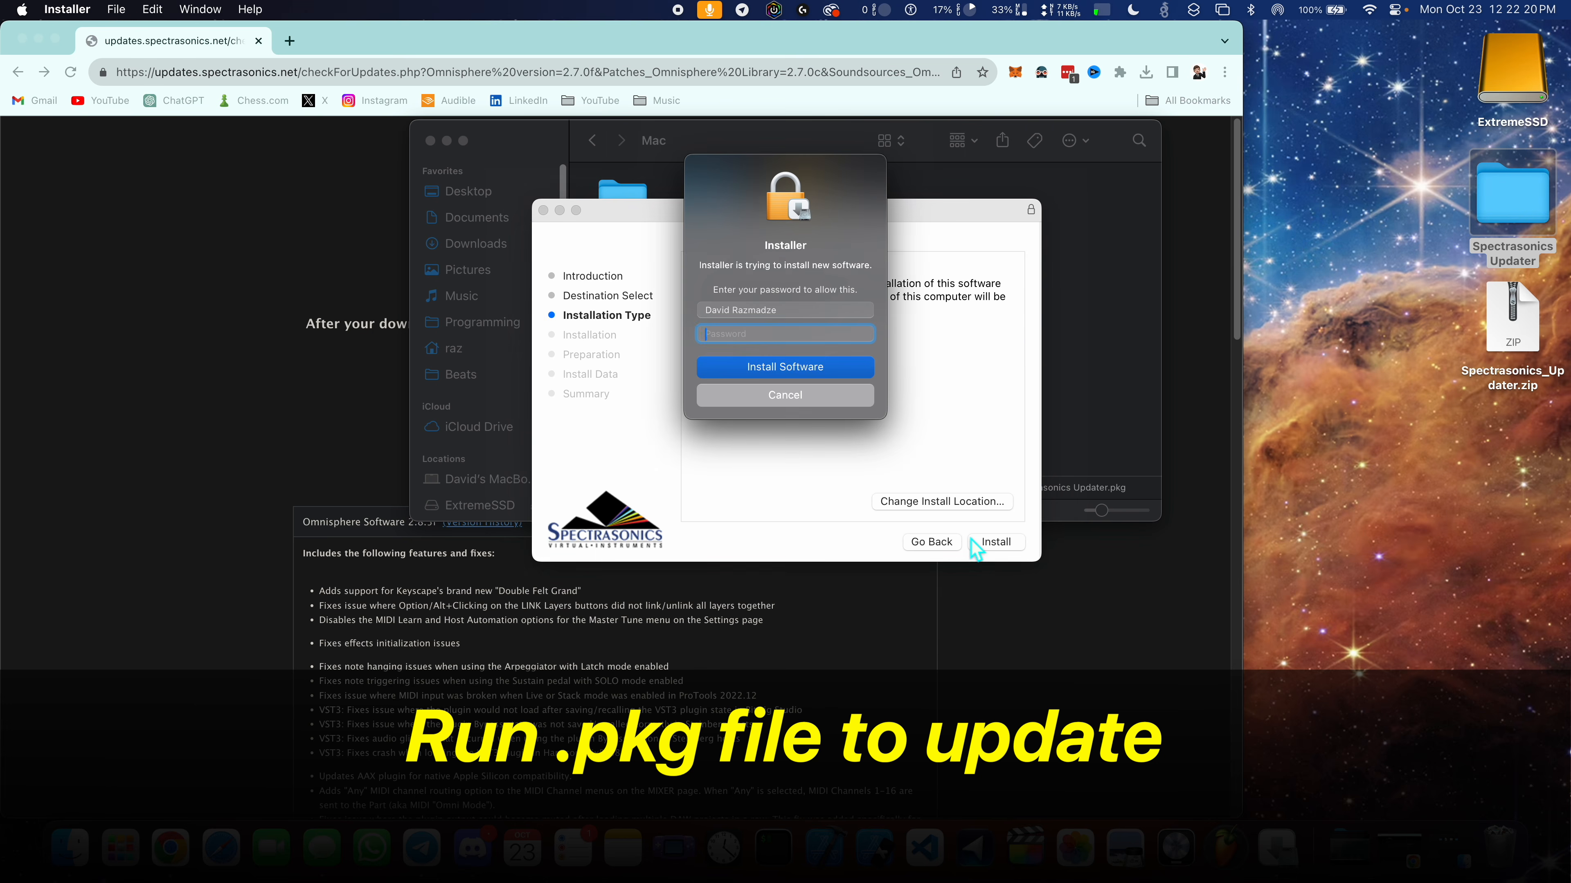
key("Return")
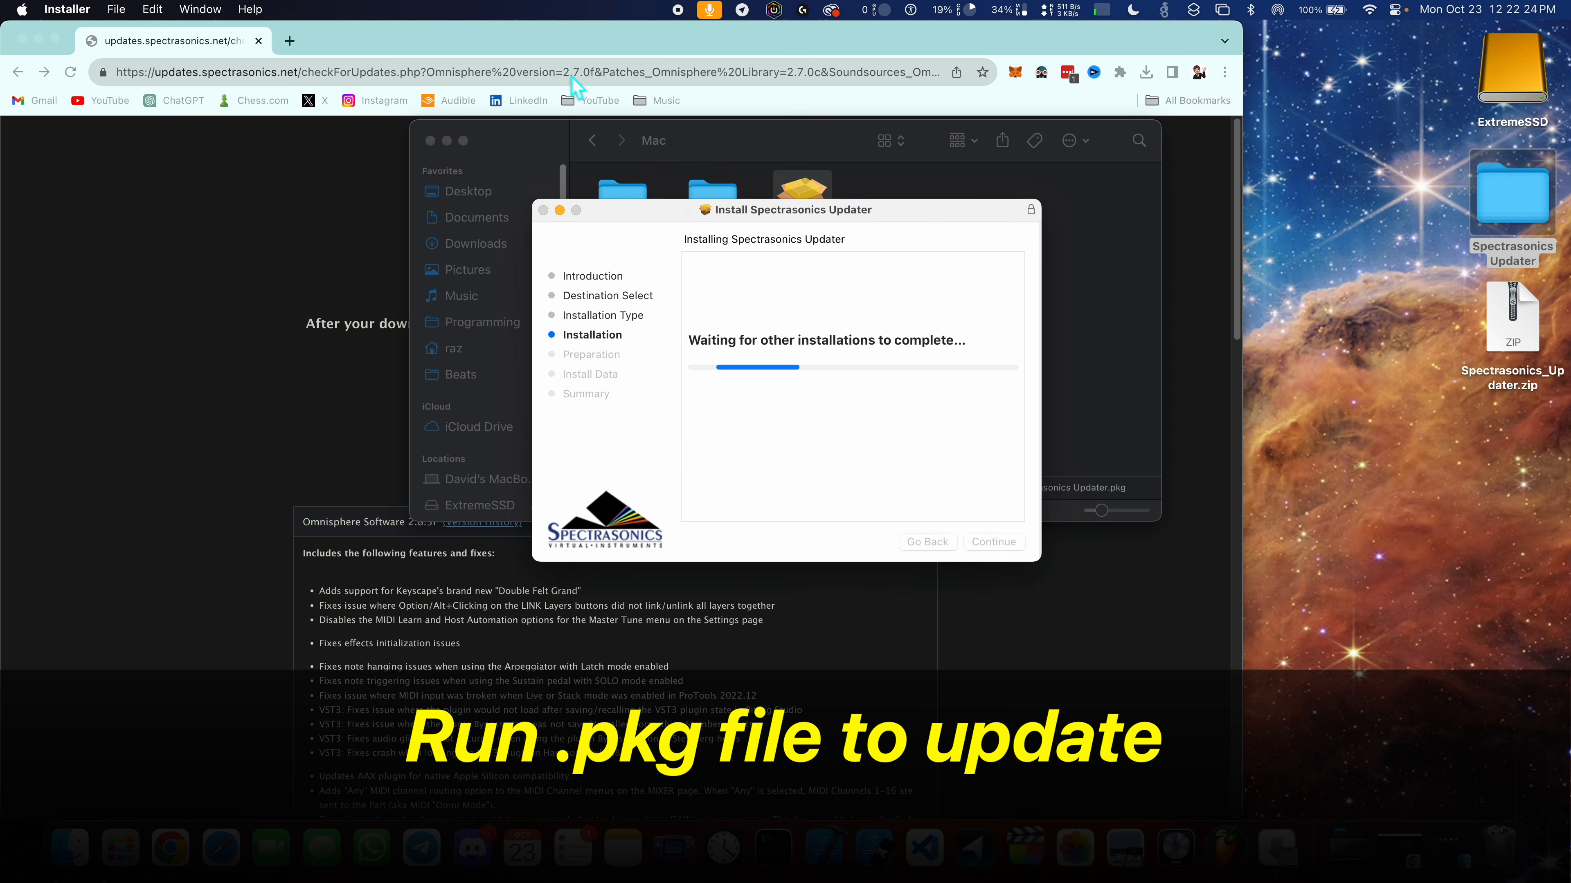
- Let the Spectrasonics Updater install its data, and complete the installer's remaining pages to close it
left_click(857, 303)
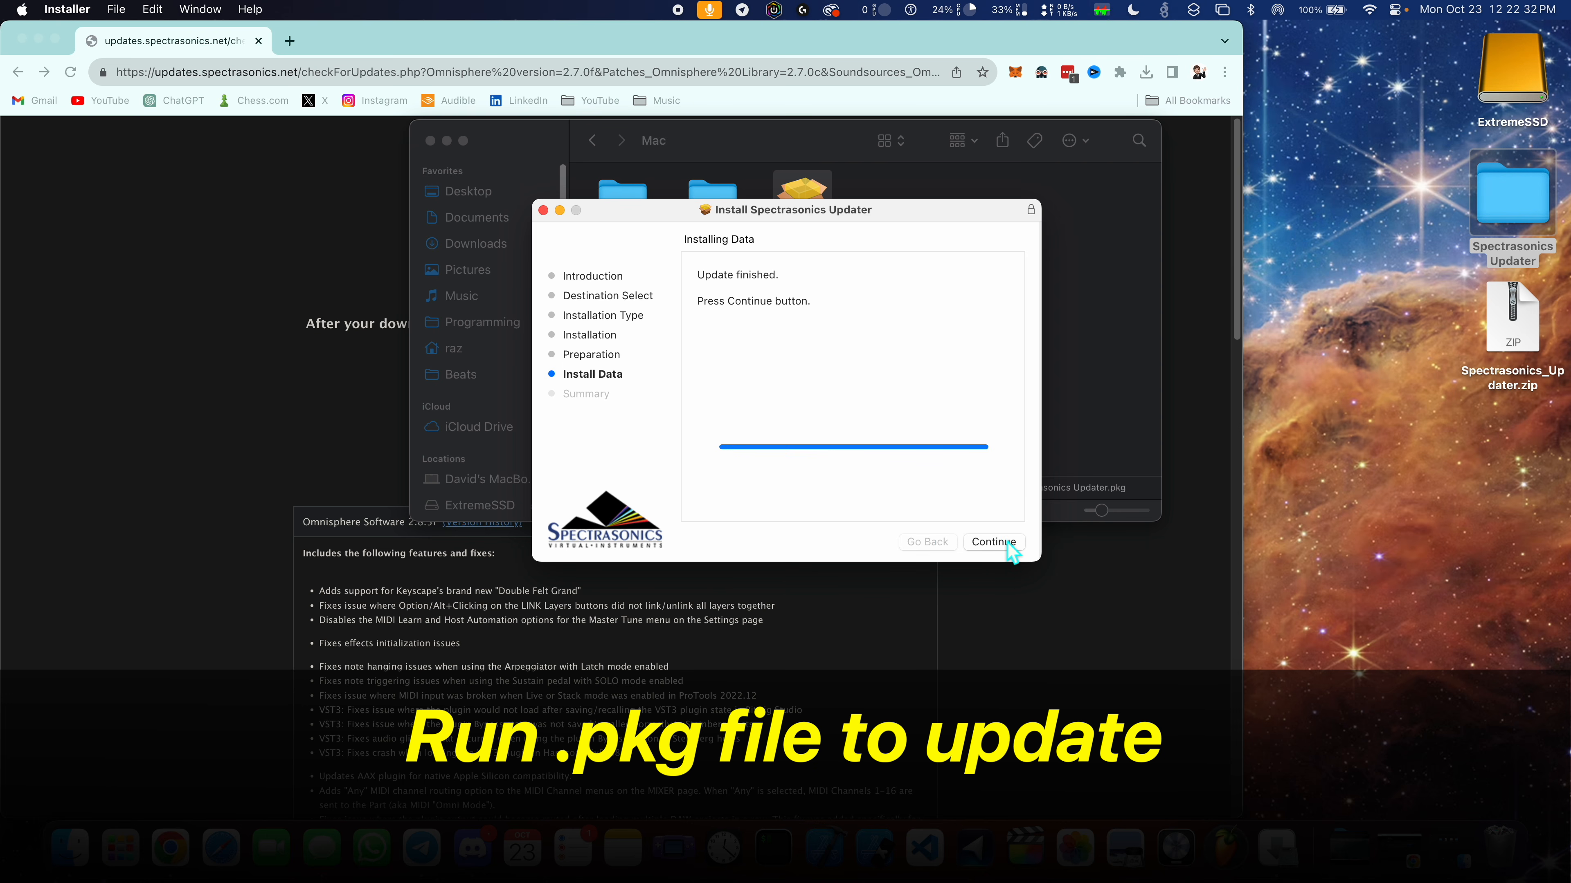
left_click(999, 543)
left_click(999, 543)
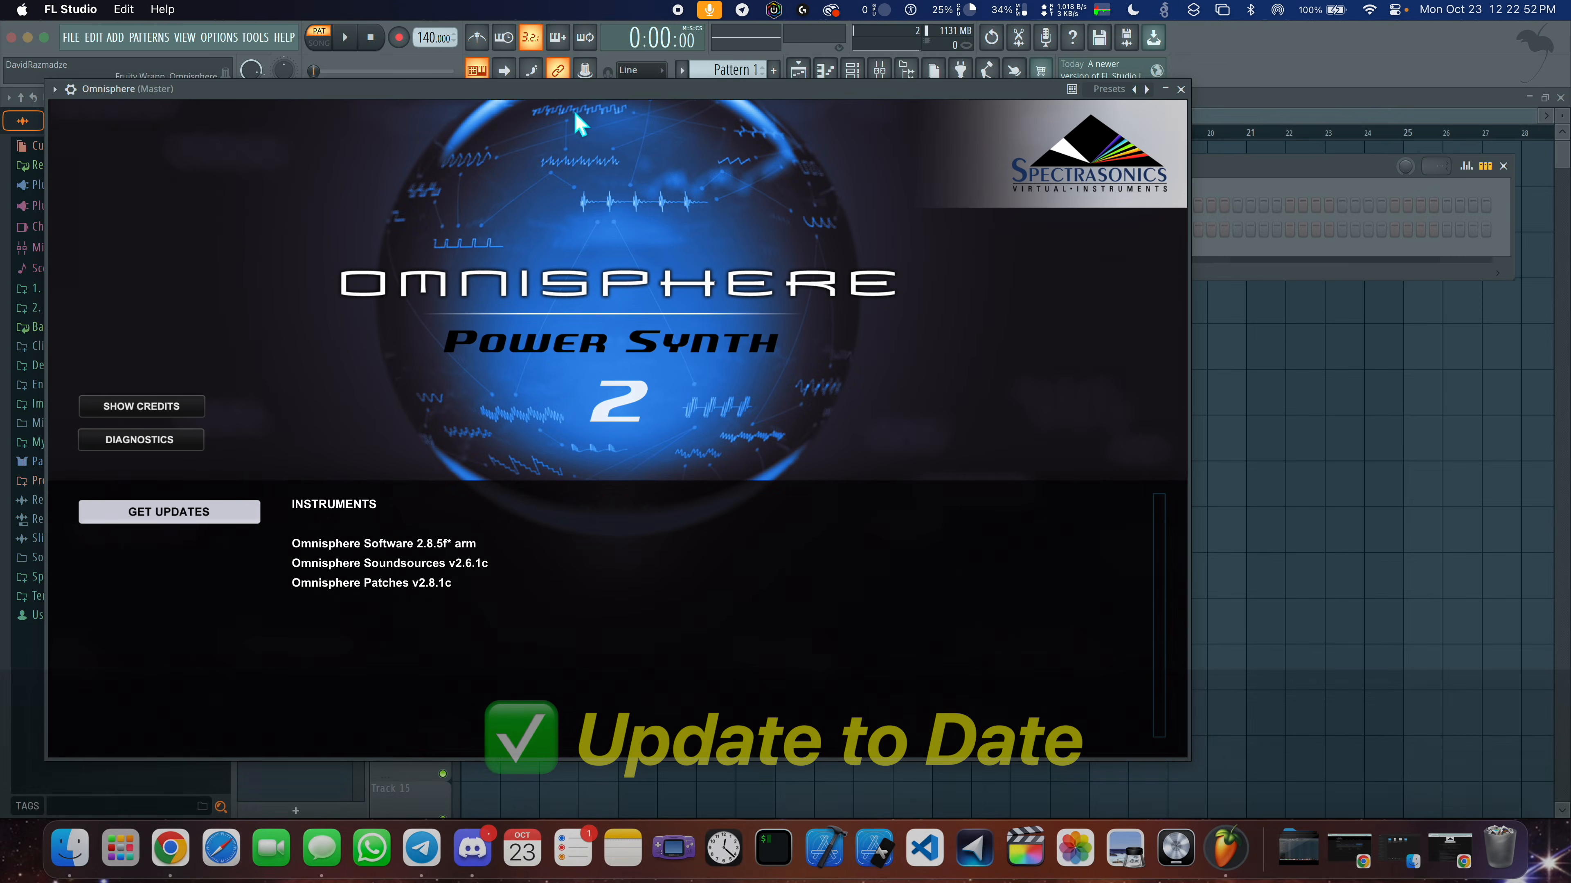
- Center the updated Omnisphere window in FL Studio, dismiss its start page, and choose the Distortion category in the patch browser
left_click_drag(320, 91, 512, 117)
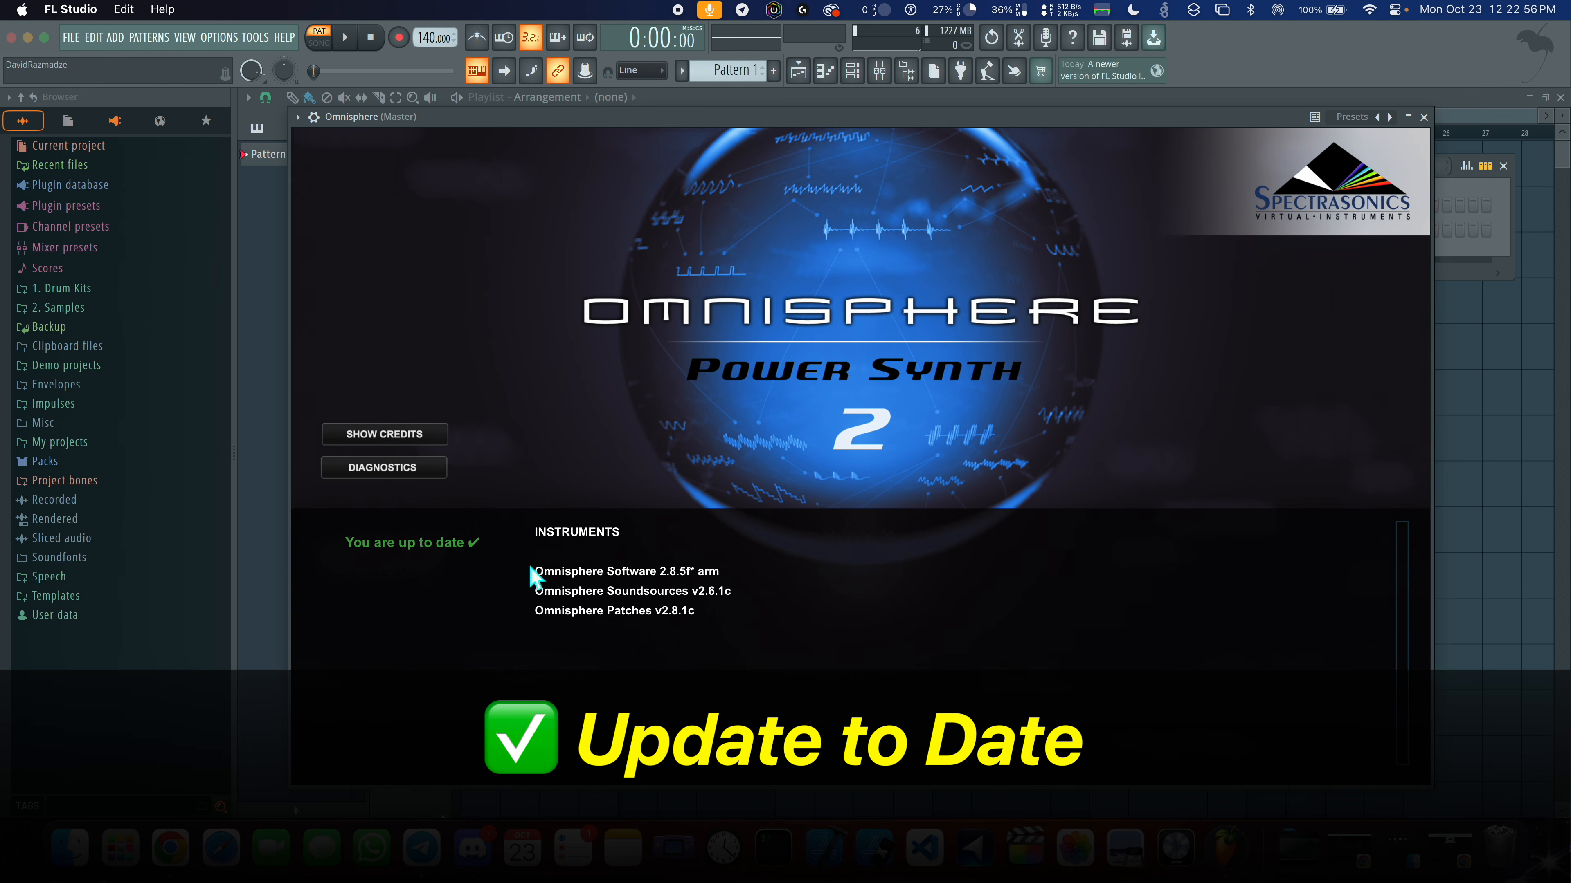
left_click(596, 492)
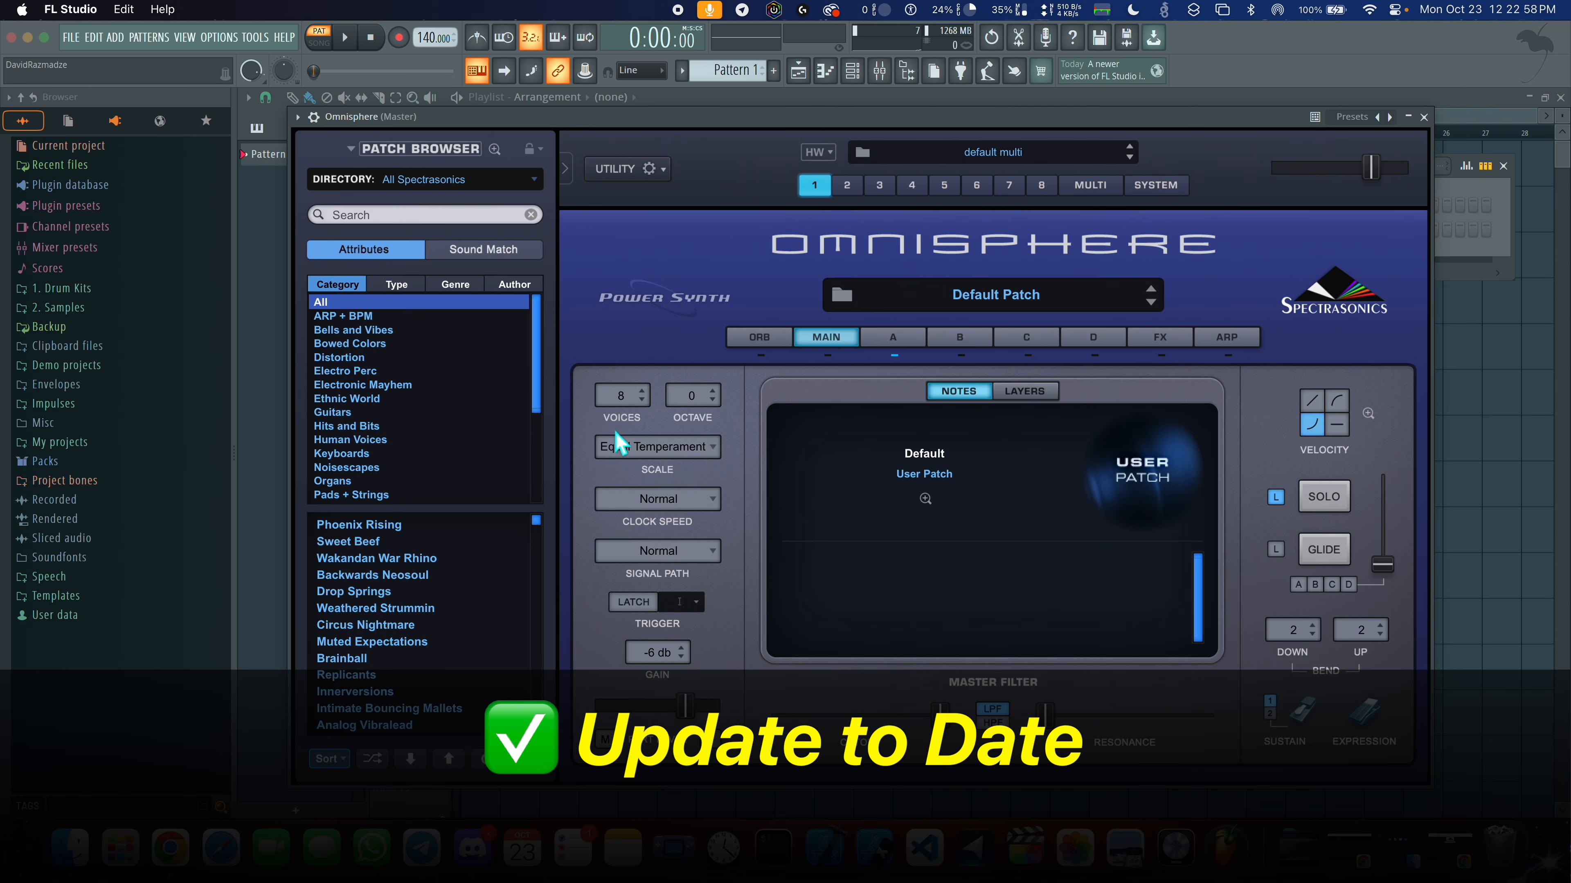
left_click(423, 358)
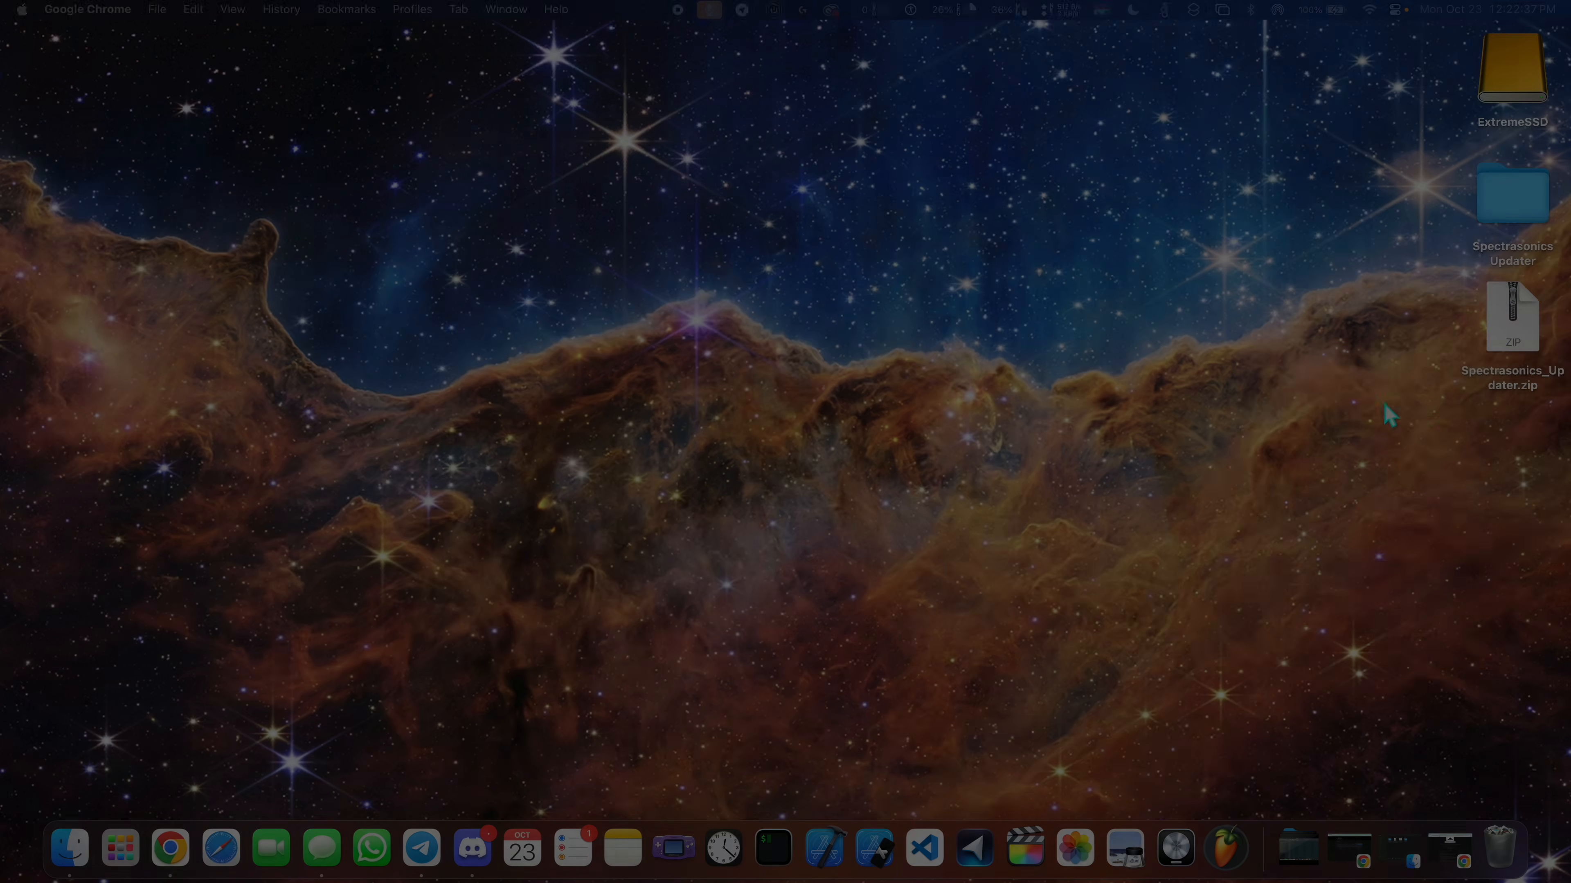